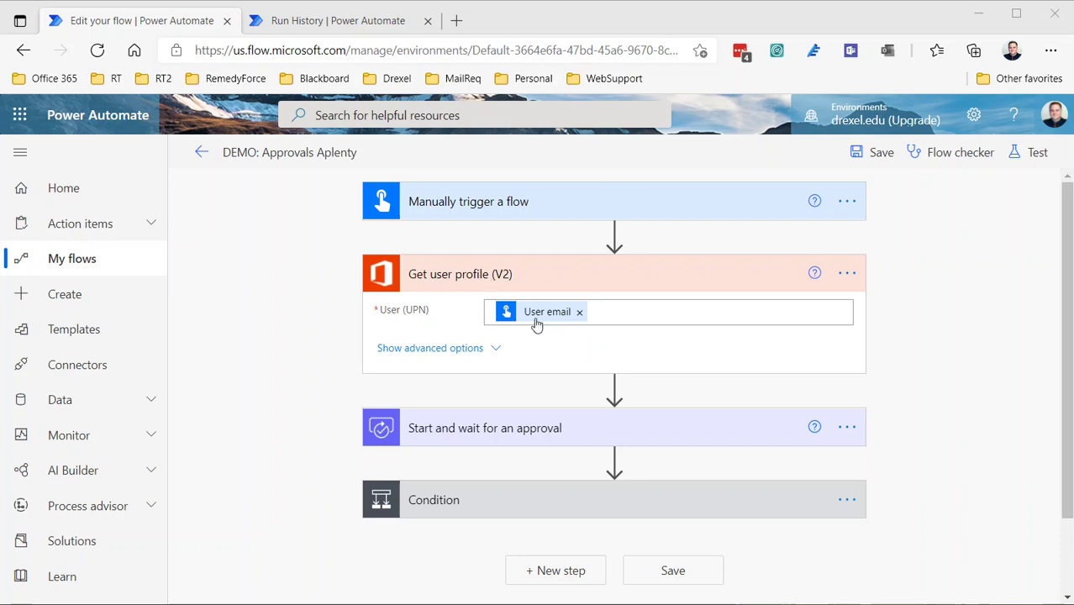
Review the dynamic content available for the User (UPN) field of the Get user profile (V2) action.
{"action": "left_click", "coordinate": [605, 306]}
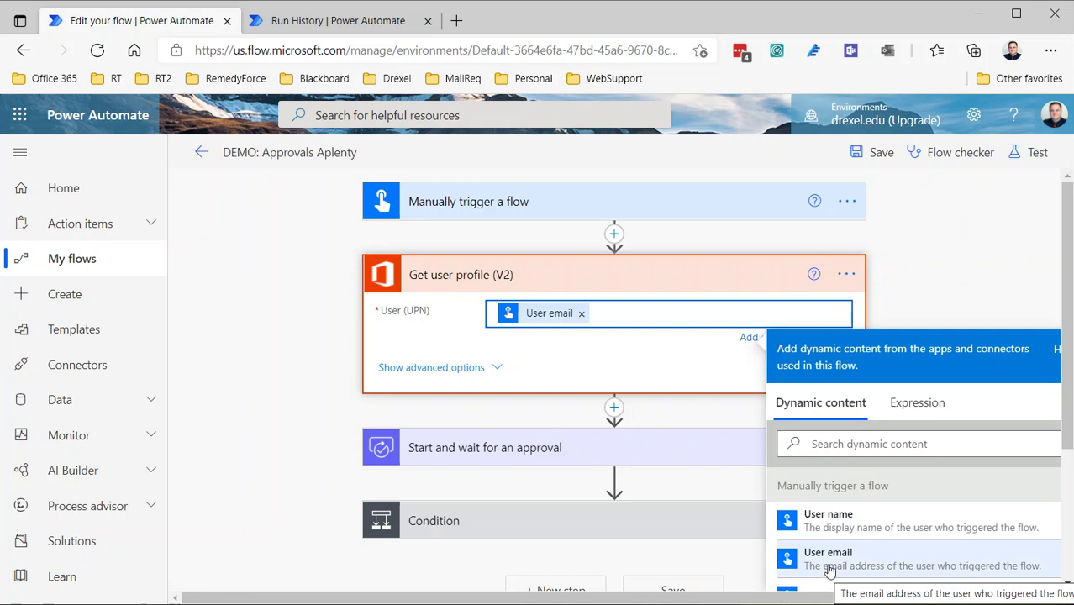
{"action": "left_click", "coordinate": [678, 379]}
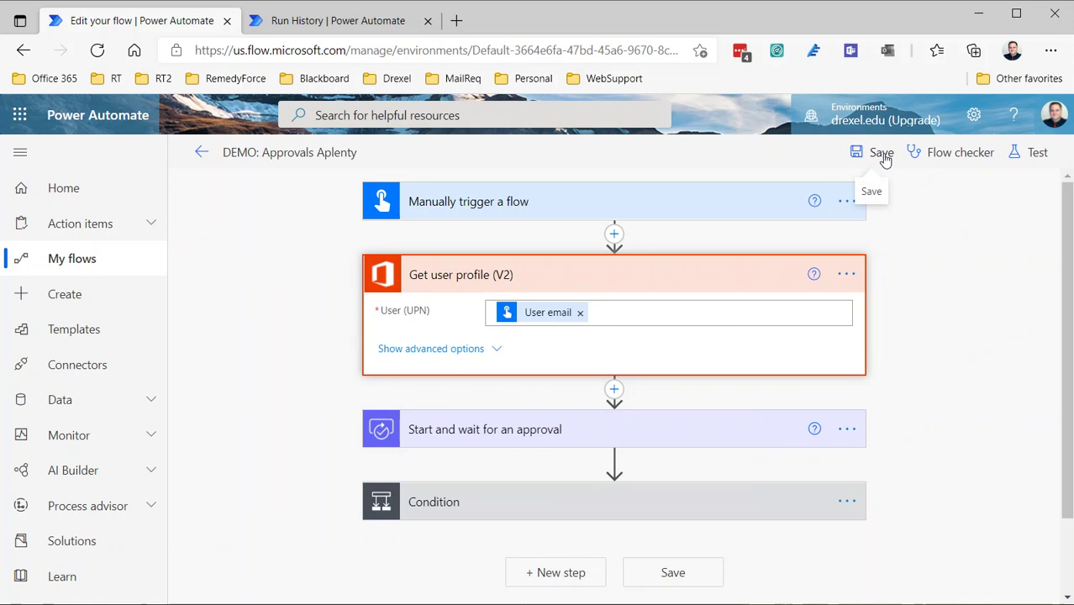
Insert a Terminate action directly after Get user profile (V2) and set its status to Cancelled.
{"action": "left_click", "coordinate": [619, 391]}
{"action": "left_click", "coordinate": [609, 417]}
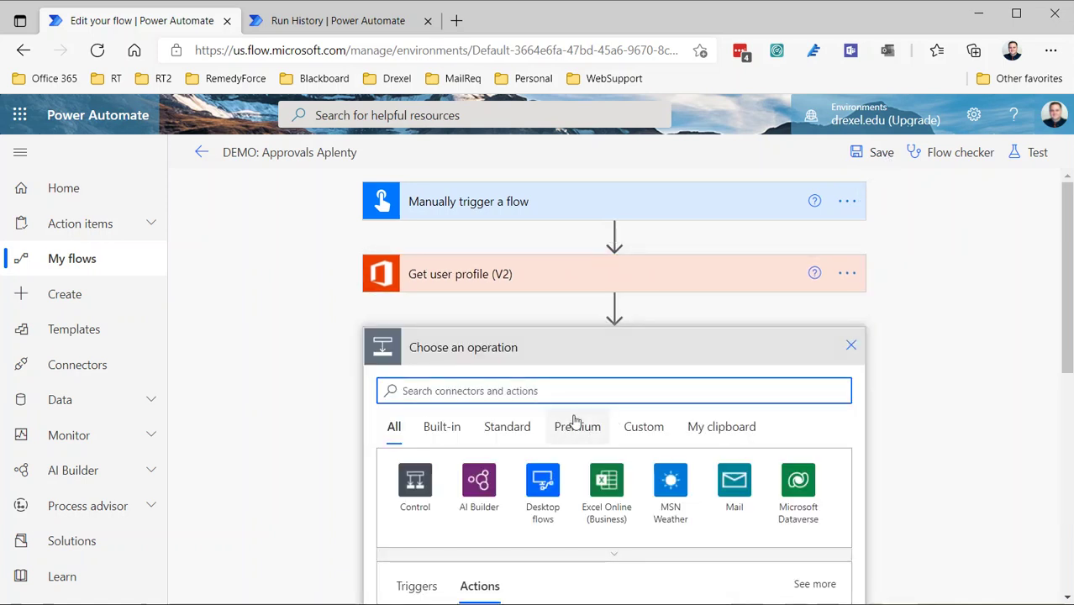
{"action": "type", "text": "terminat"}
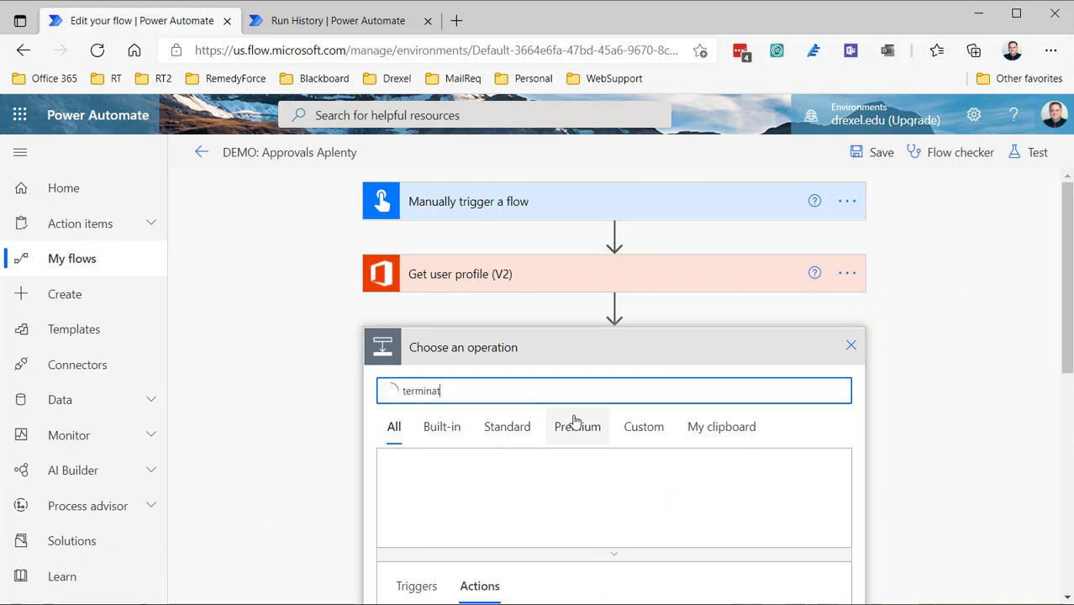
{"action": "scroll", "coordinate": [573, 445], "scroll_direction": "down", "scroll_amount": 3}
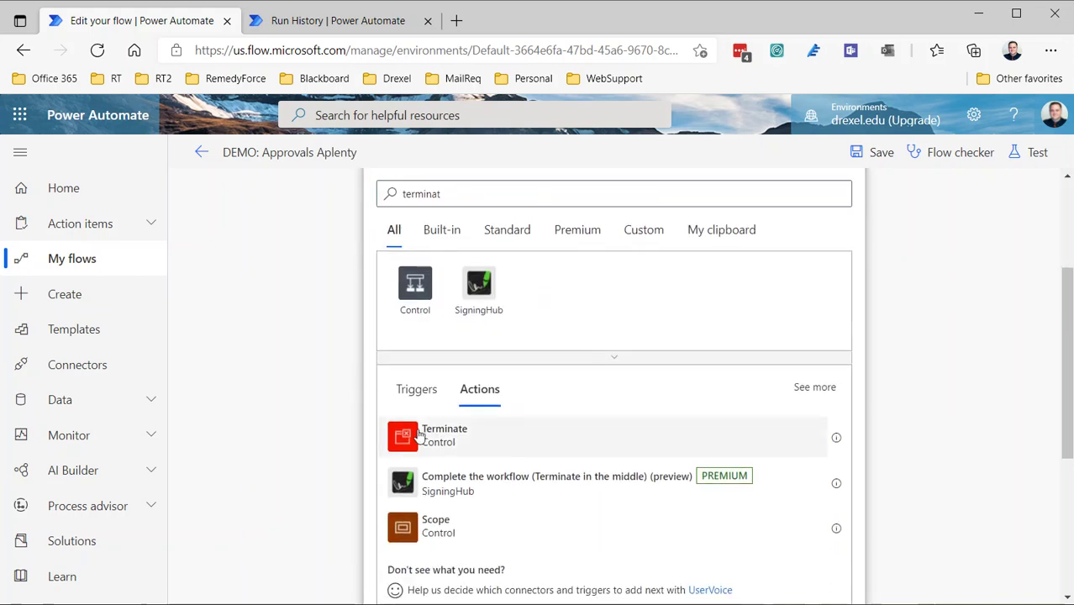
{"action": "left_click", "coordinate": [420, 437]}
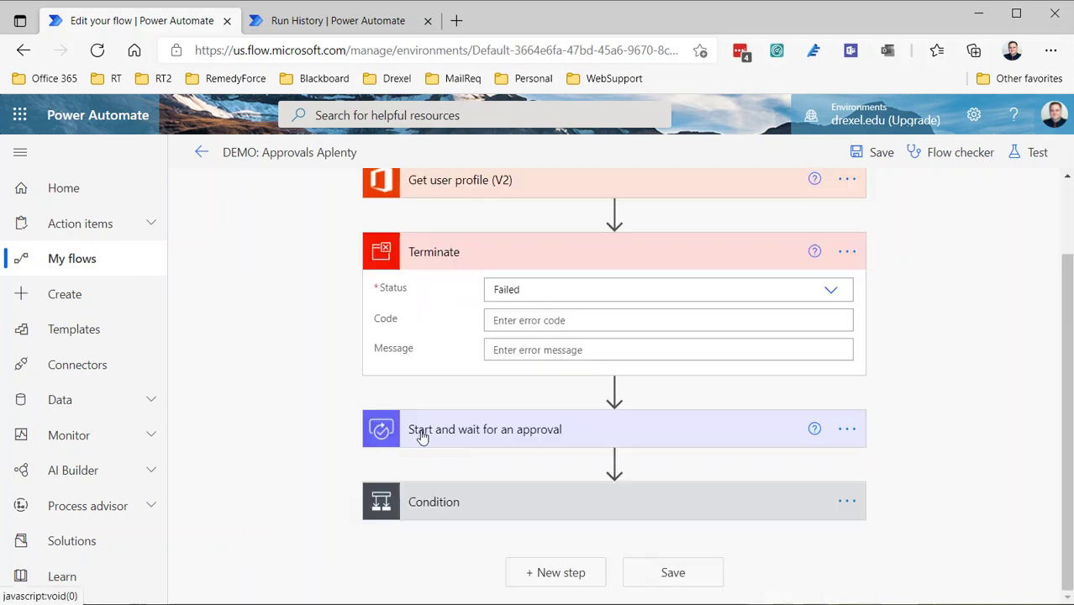
{"action": "left_click", "coordinate": [828, 289]}
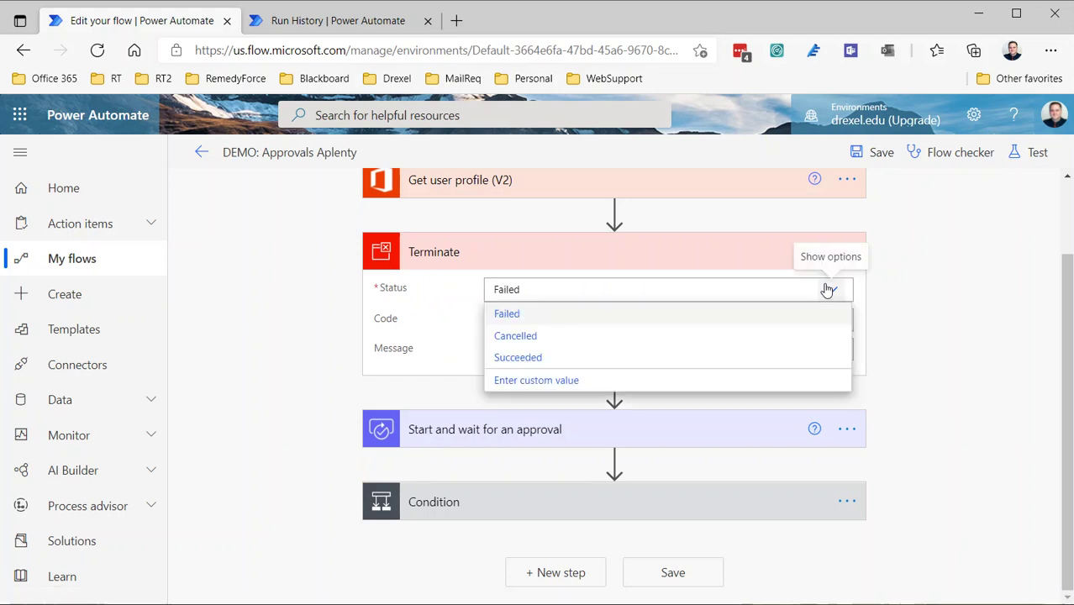
{"action": "left_click", "coordinate": [537, 338]}
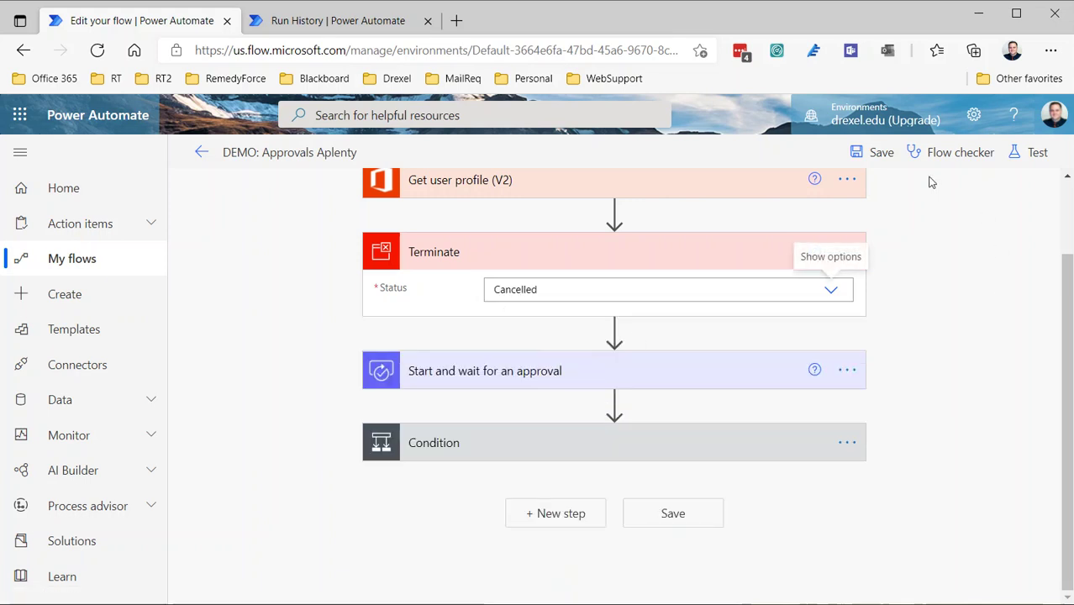
Save the flow and start a manual test of it.
{"action": "left_click", "coordinate": [882, 152]}
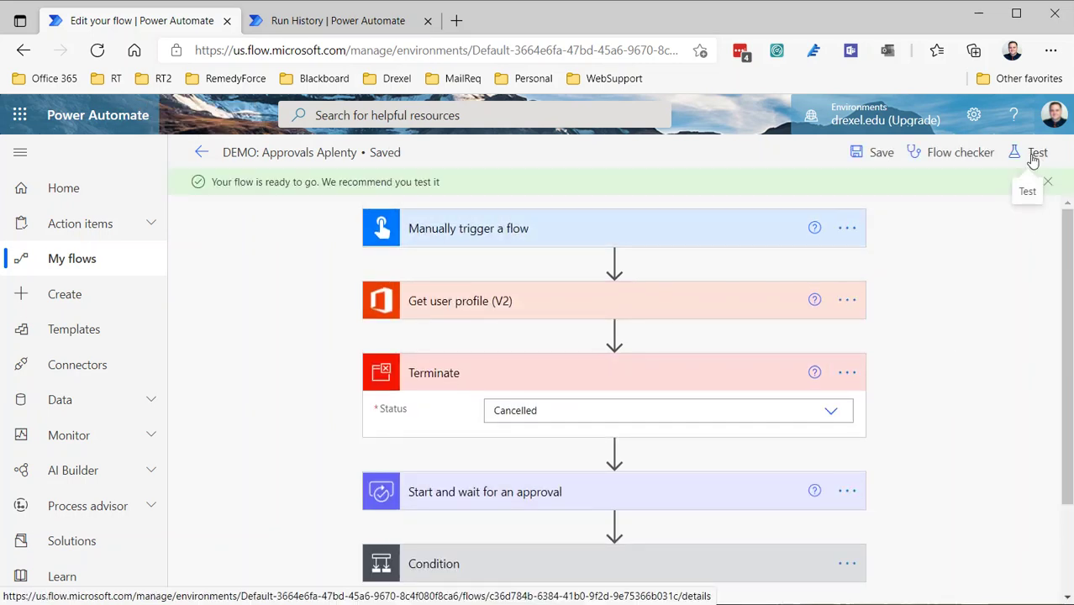
{"action": "left_click", "coordinate": [1034, 155]}
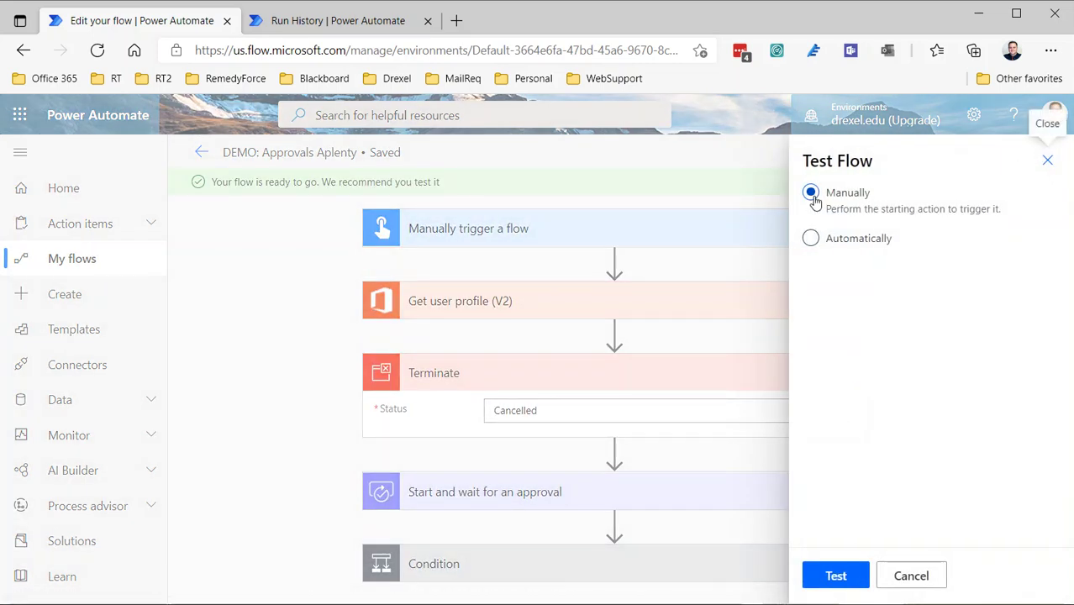
{"action": "left_click", "coordinate": [849, 575]}
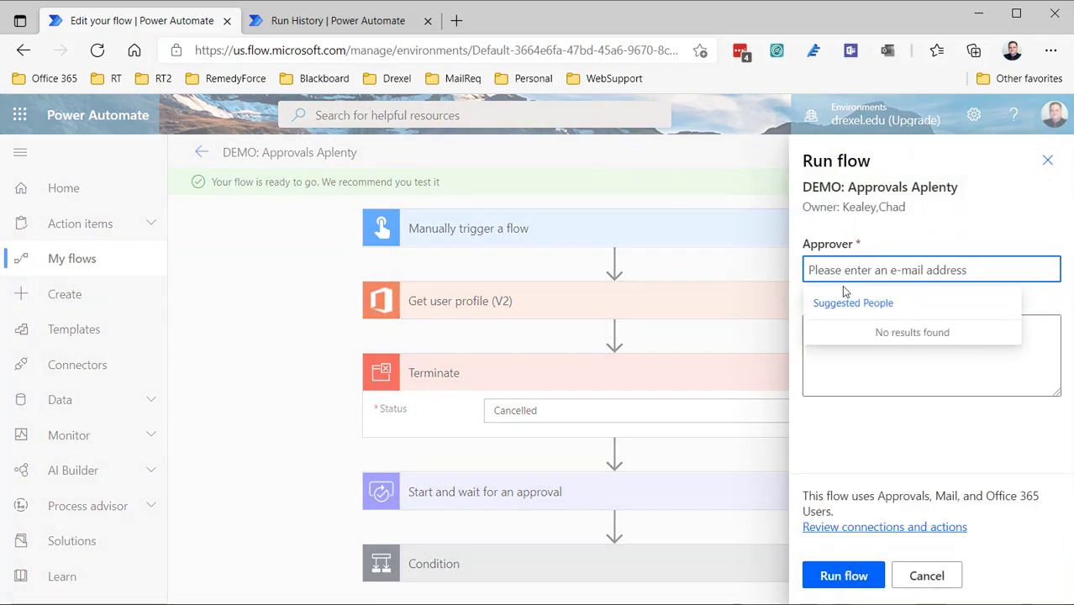
Run the flow with the suggested person as approver and "some message" as the message, and open the run's results.
{"action": "type", "text": "ck76"}
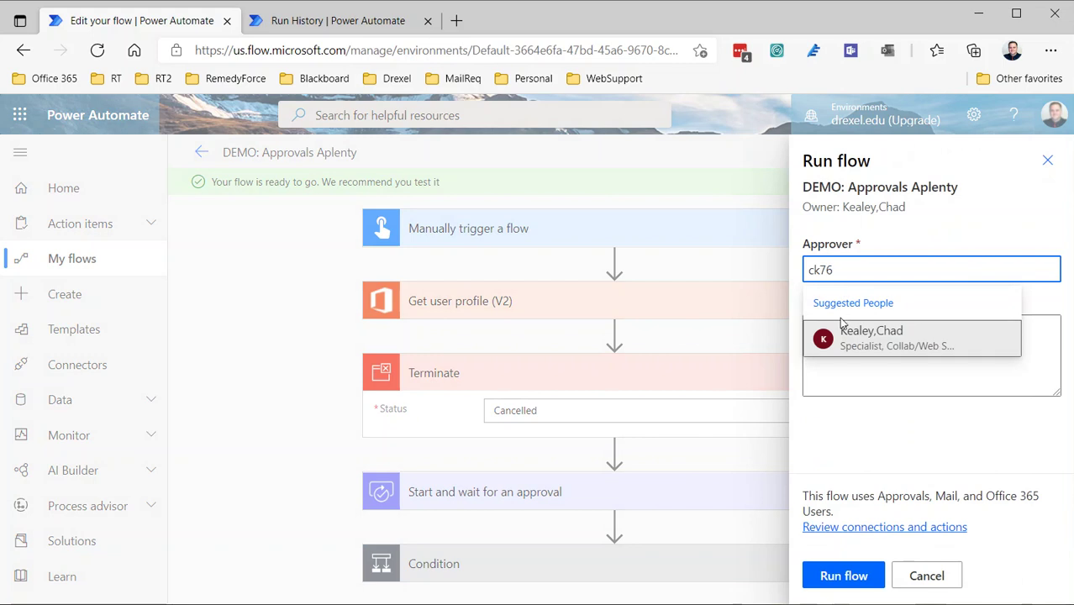
{"action": "left_click", "coordinate": [845, 341]}
{"action": "left_click", "coordinate": [902, 350]}
{"action": "type", "text": "some message"}
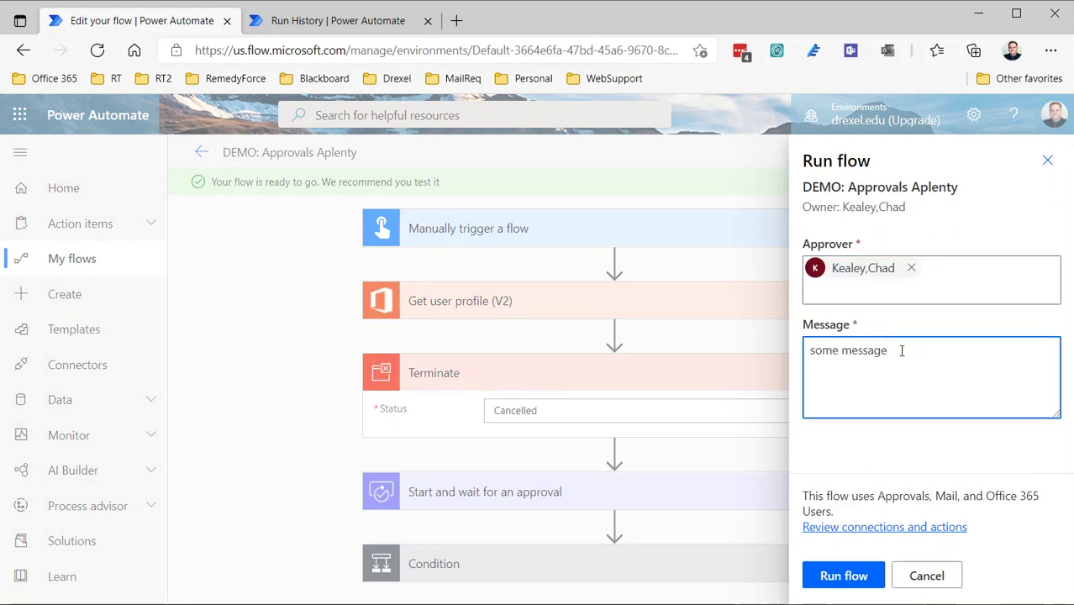
{"action": "left_click", "coordinate": [851, 579]}
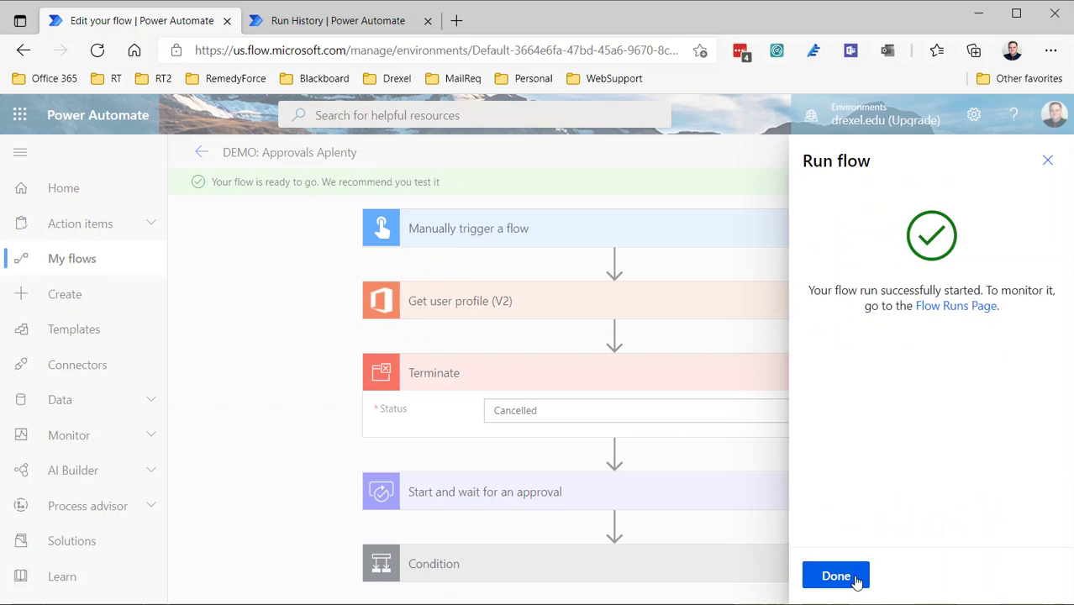
{"action": "left_click", "coordinate": [854, 578]}
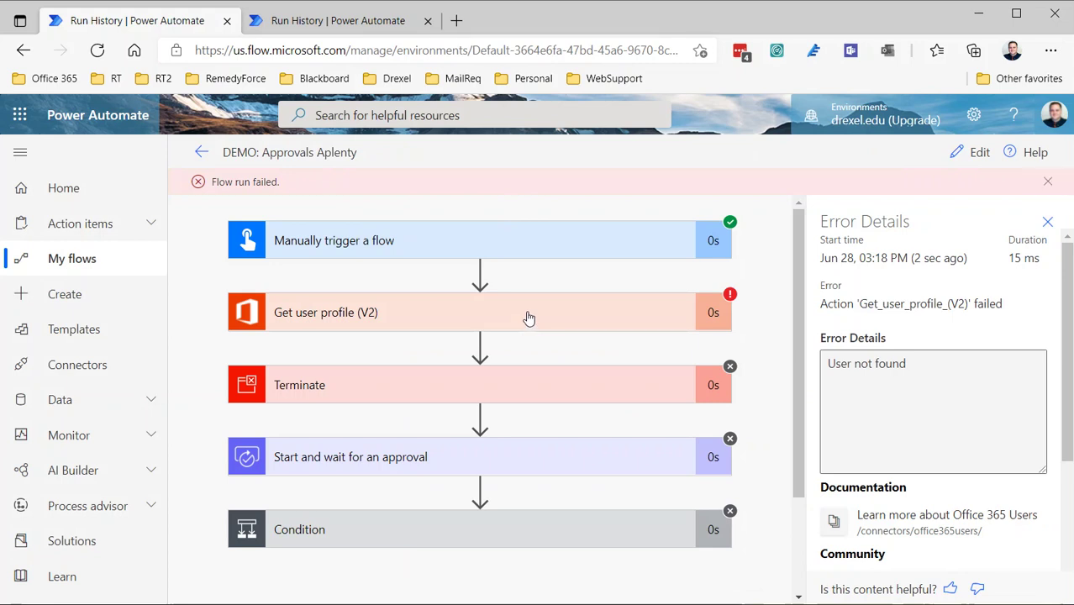
Inspect the User (UPN) input of the failed Get user profile (V2) action and close the error details.
{"action": "left_click", "coordinate": [529, 317]}
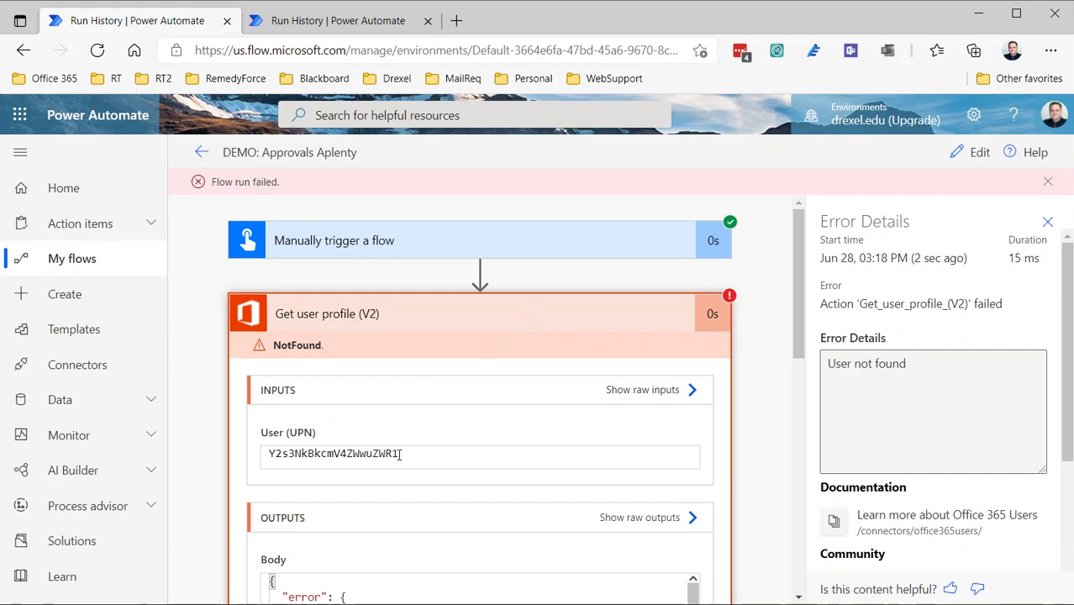
{"action": "left_click_drag", "start_coordinate": [401, 454], "coordinate": [239, 462]}
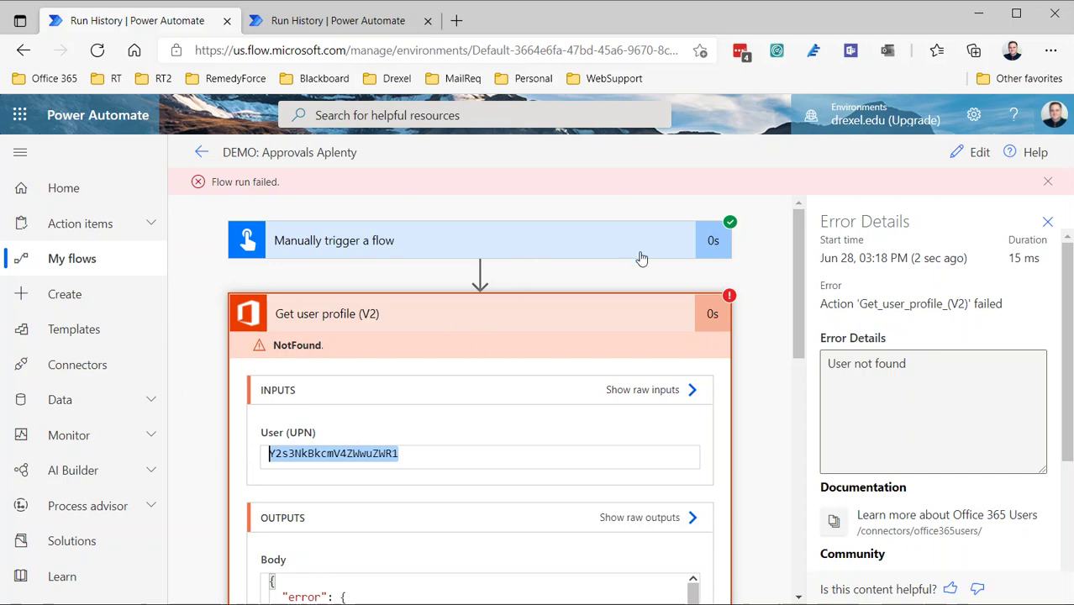
{"action": "left_click", "coordinate": [1048, 223]}
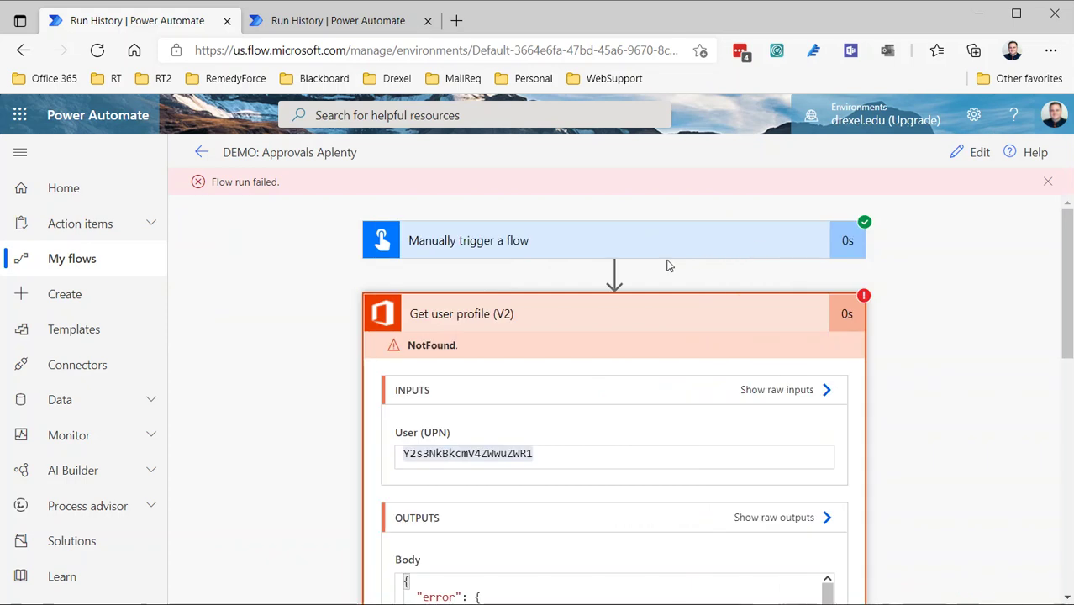
Show the raw outputs of the manual trigger and compare the x-ms-user-email-encoded and x-ms-user-email values.
{"action": "left_click", "coordinate": [657, 248]}
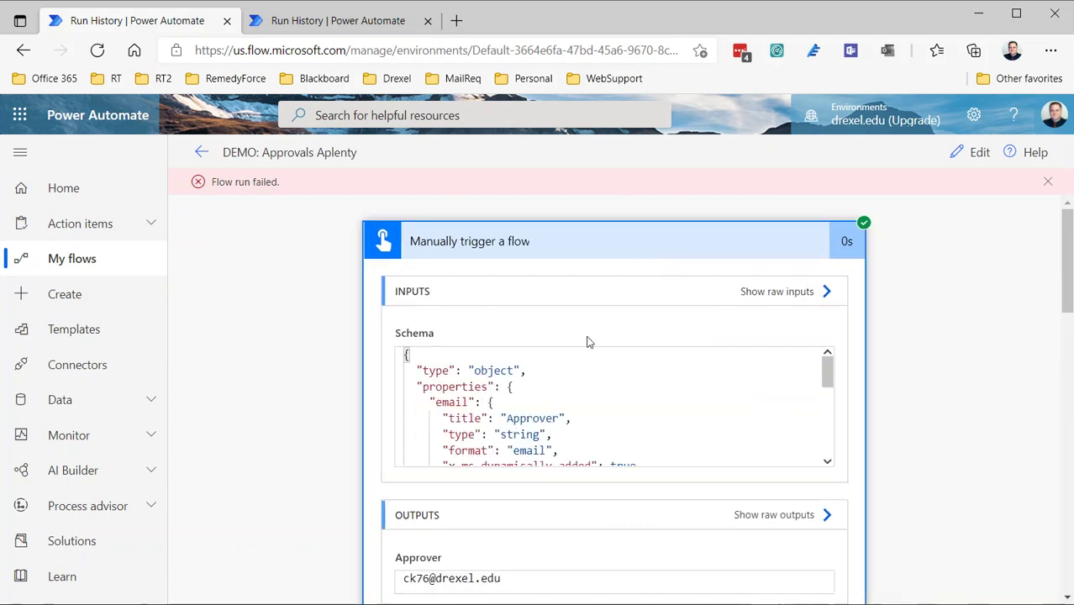
{"action": "left_click", "coordinate": [761, 516]}
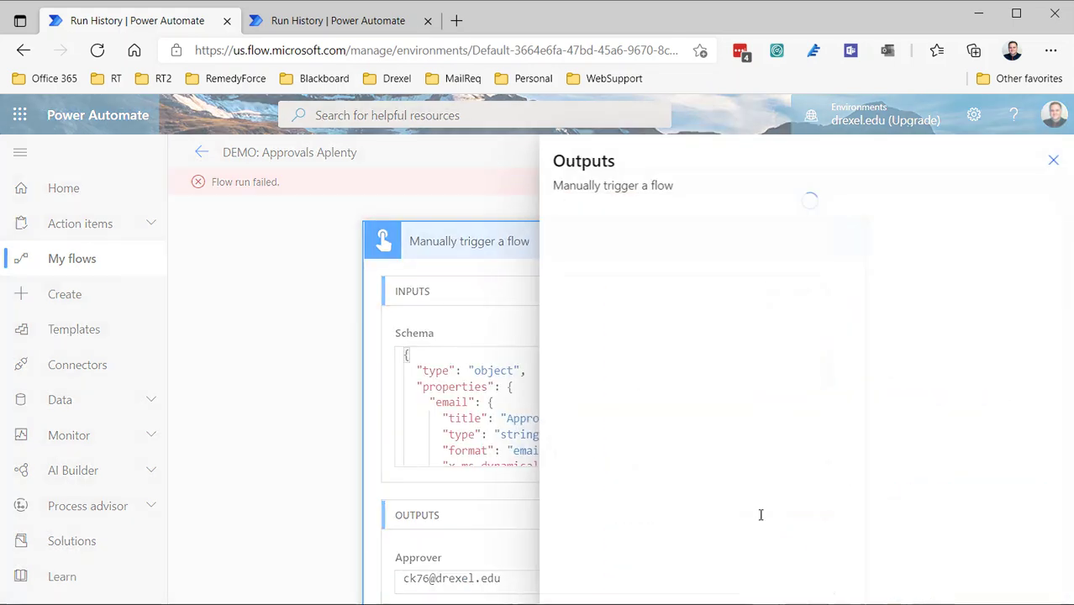
{"action": "scroll", "coordinate": [658, 343], "scroll_direction": "down", "scroll_amount": 3}
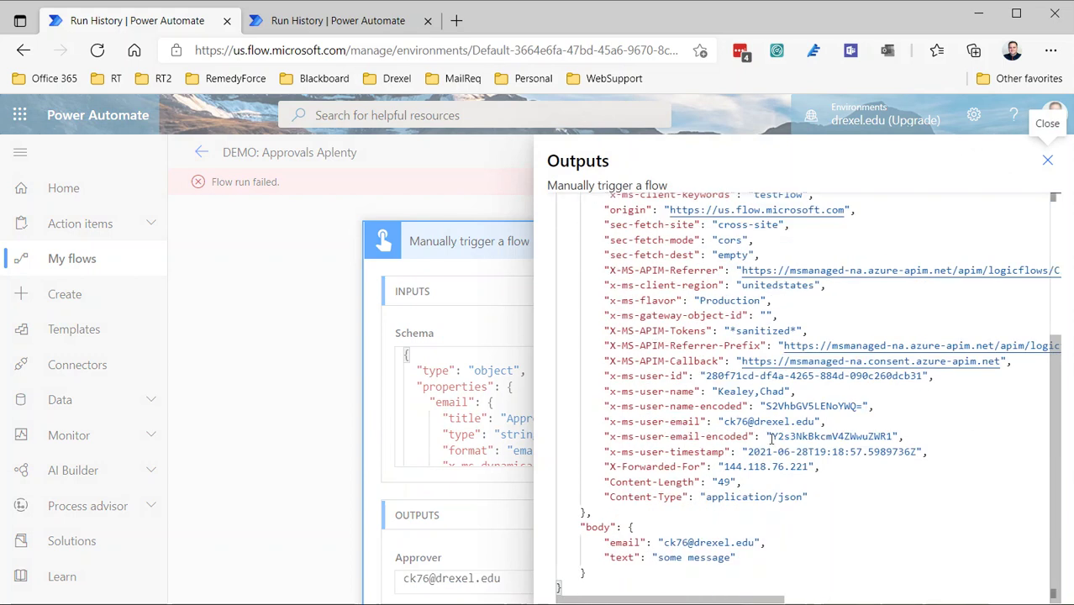
{"action": "left_click_drag", "start_coordinate": [771, 437], "coordinate": [896, 436]}
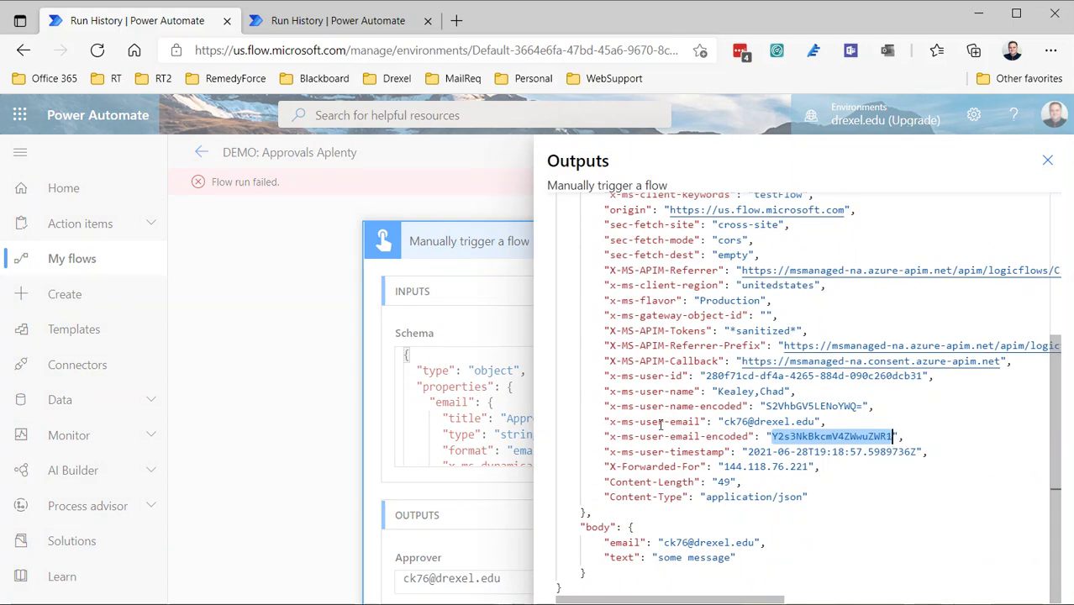
{"action": "left_click_drag", "start_coordinate": [724, 421], "coordinate": [812, 421]}
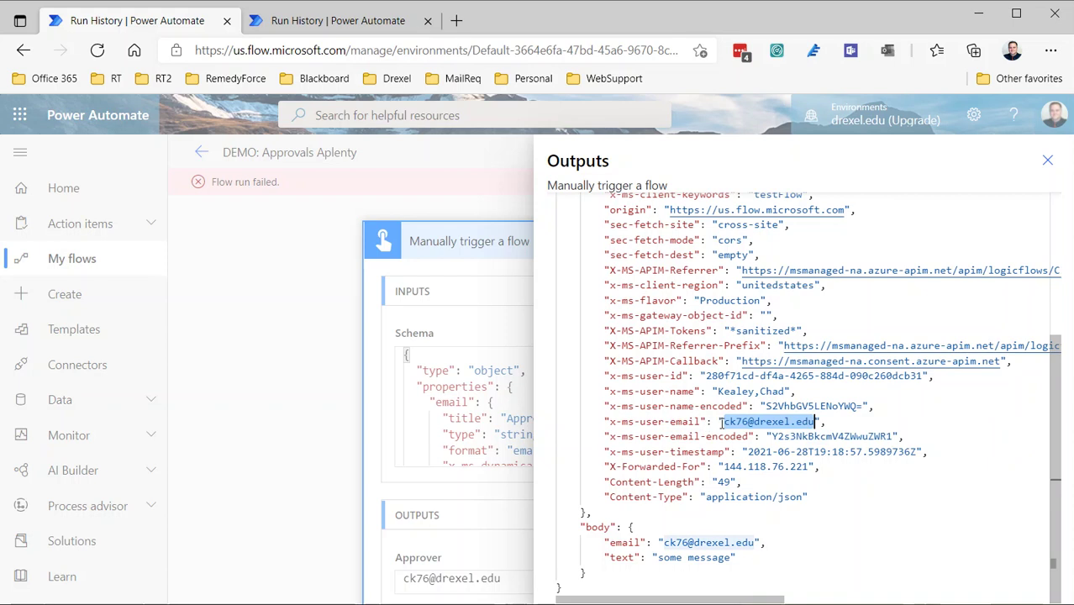
Trace where the x-ms-user-email property sits under "headers" in the trigger's raw outputs.
{"action": "scroll", "coordinate": [733, 441], "scroll_direction": "up", "scroll_amount": 3}
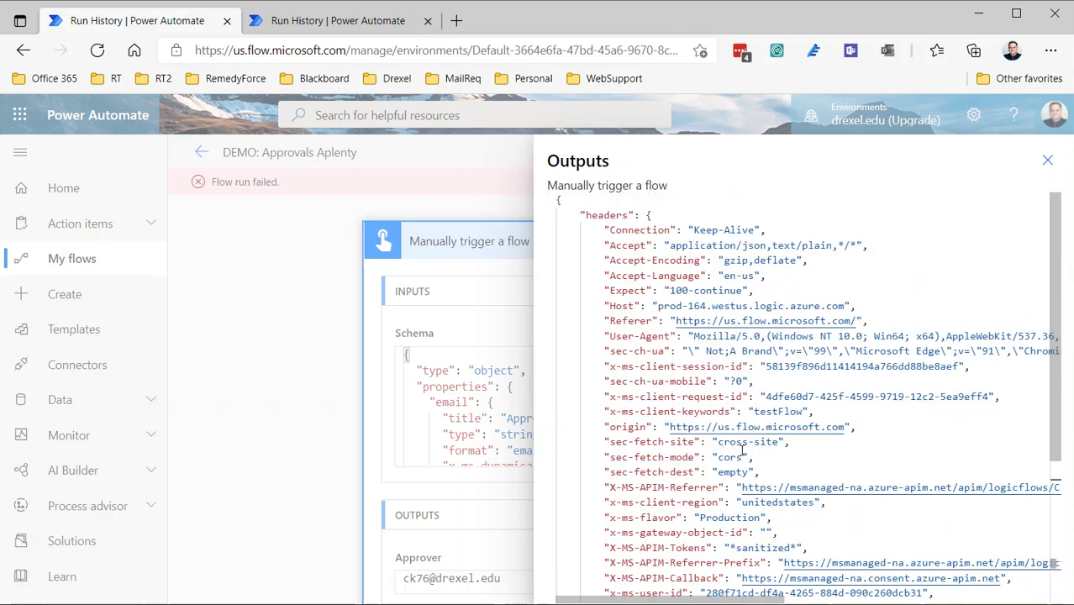
{"action": "scroll", "coordinate": [744, 447], "scroll_direction": "down", "scroll_amount": 2}
{"action": "scroll", "coordinate": [746, 440], "scroll_direction": "up", "scroll_amount": 2}
{"action": "left_click_drag", "start_coordinate": [580, 214], "coordinate": [637, 215]}
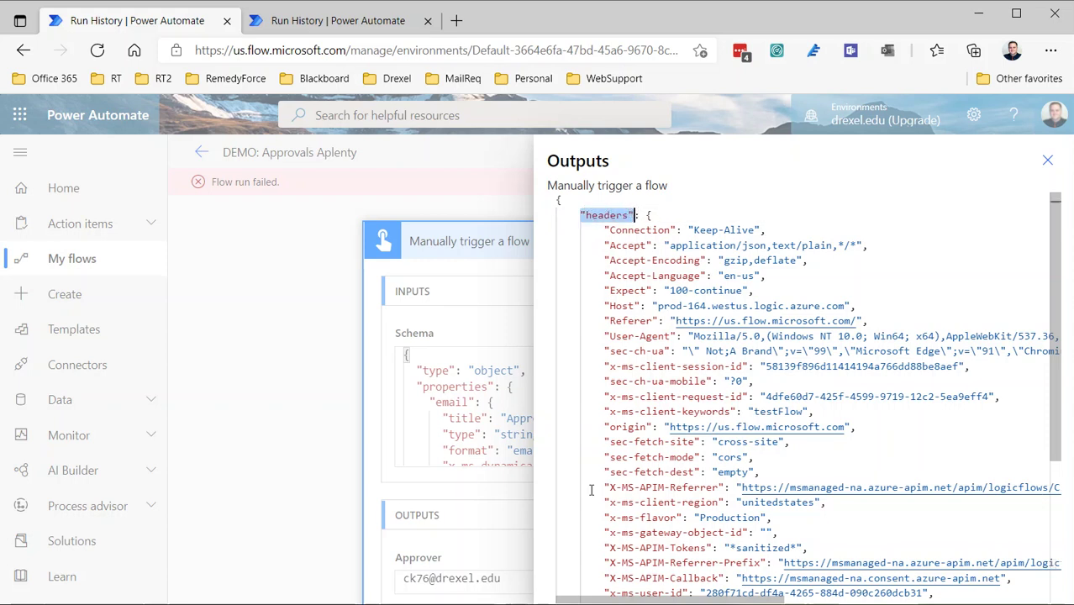
{"action": "scroll", "coordinate": [603, 563], "scroll_direction": "down", "scroll_amount": 3}
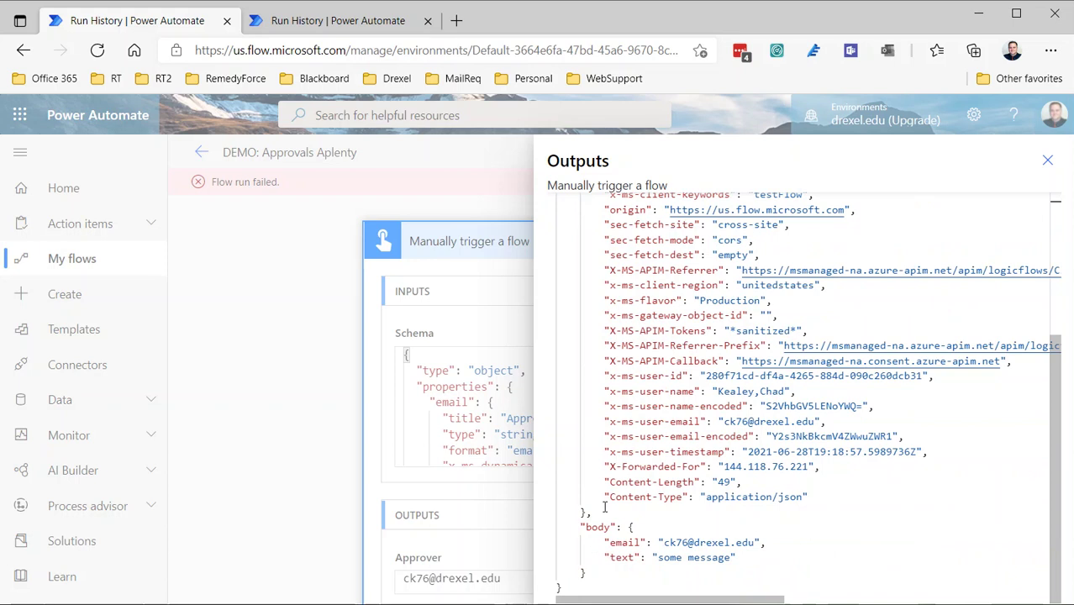
{"action": "left_click_drag", "start_coordinate": [605, 422], "coordinate": [709, 422]}
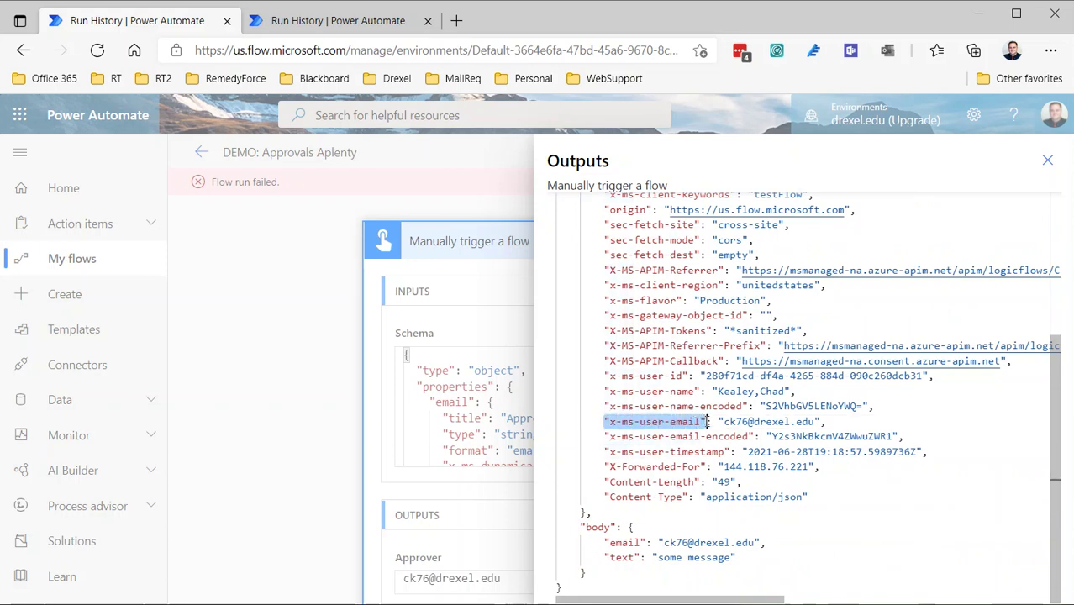
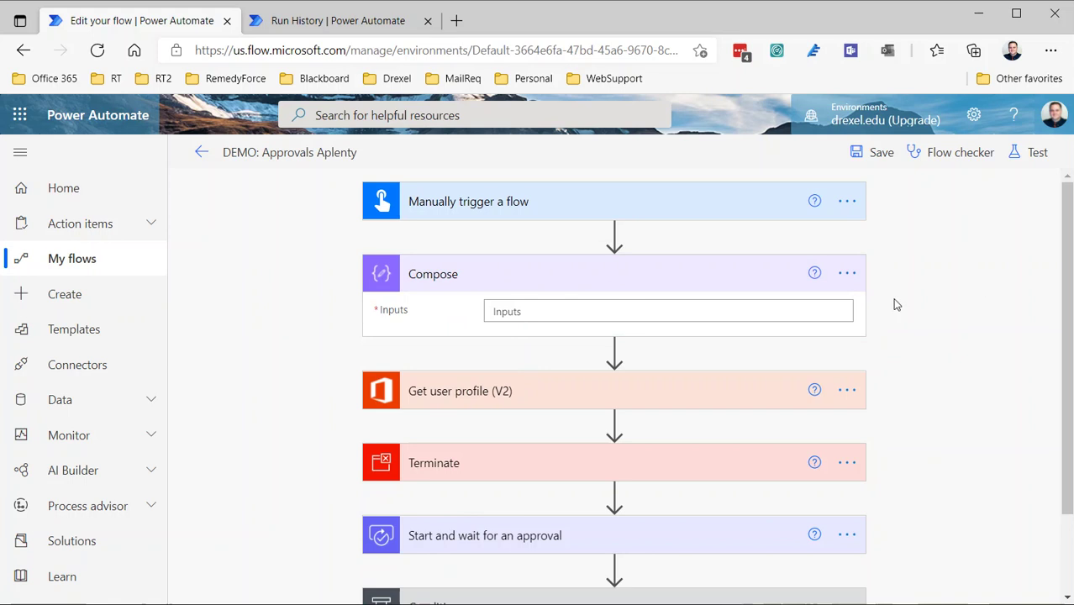
Rename the Compose action to "Compose - initiator email".
{"action": "left_click", "coordinate": [847, 275]}
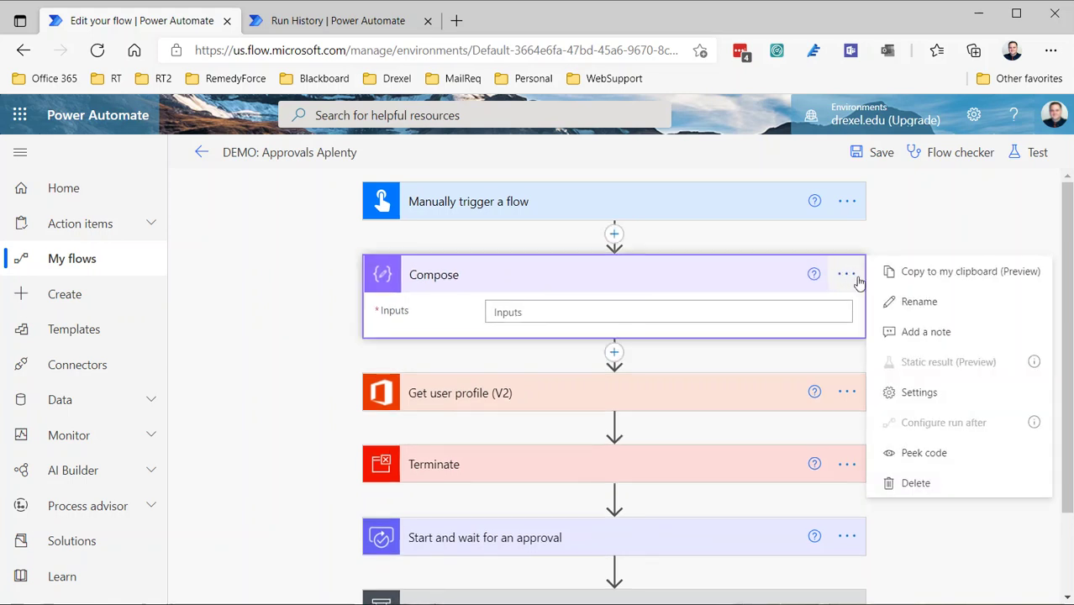
{"action": "left_click", "coordinate": [916, 301]}
{"action": "left_click", "coordinate": [594, 274]}
{"action": "type", "text": "- "}
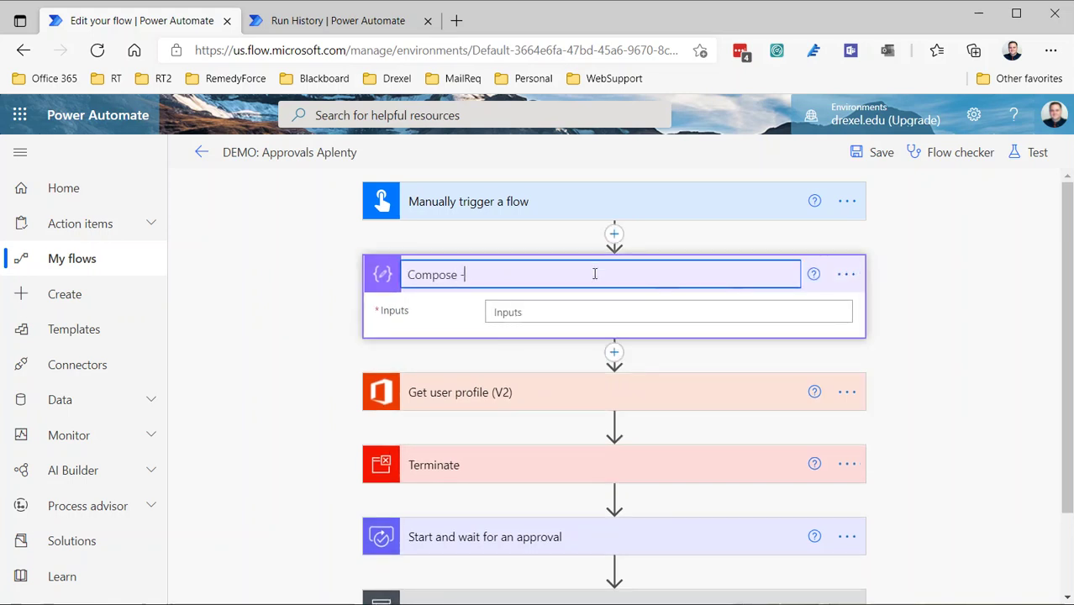
{"action": "type", "text": "initiation"}
{"action": "type", "text": " email"}
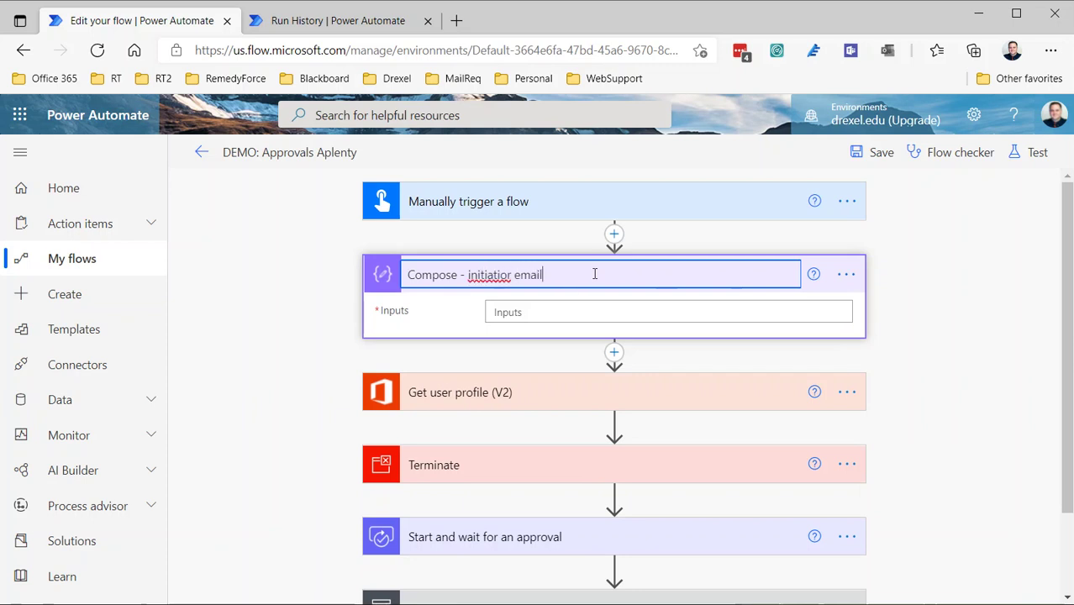
{"action": "left_click", "coordinate": [503, 278]}
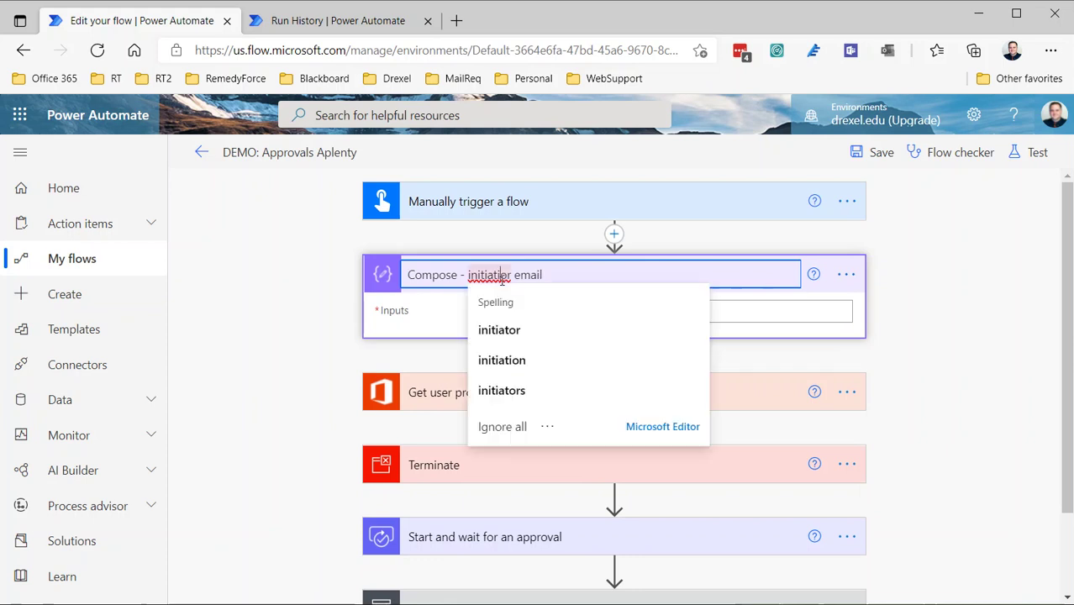
{"action": "left_click", "coordinate": [499, 329]}
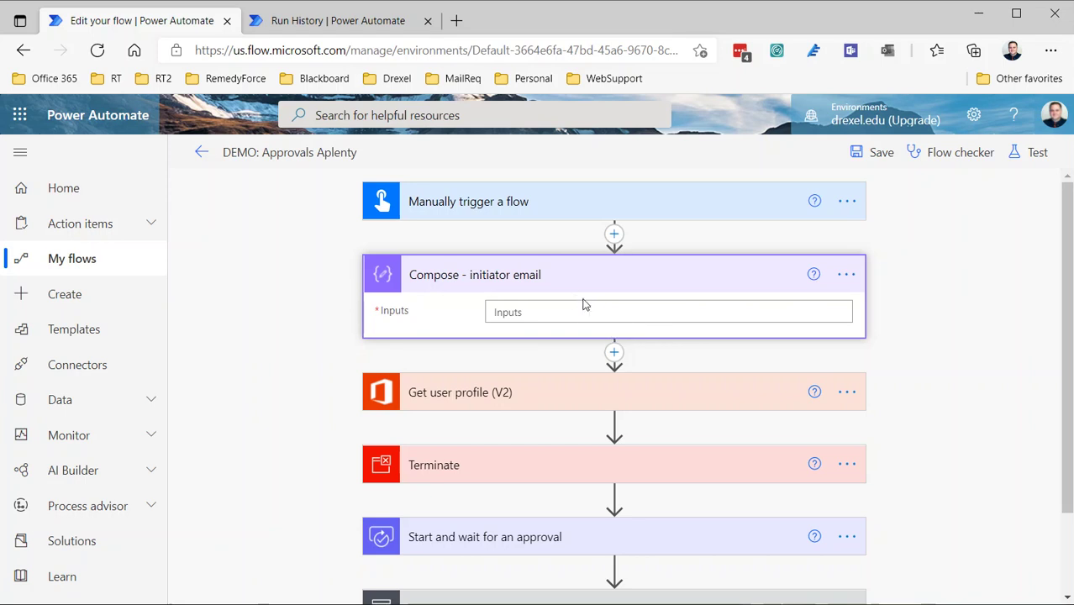
Set the Inputs of "Compose - initiator email" to the expression triggerOutputs()['headers']['x-ms-user-email'].
{"action": "left_click", "coordinate": [518, 316]}
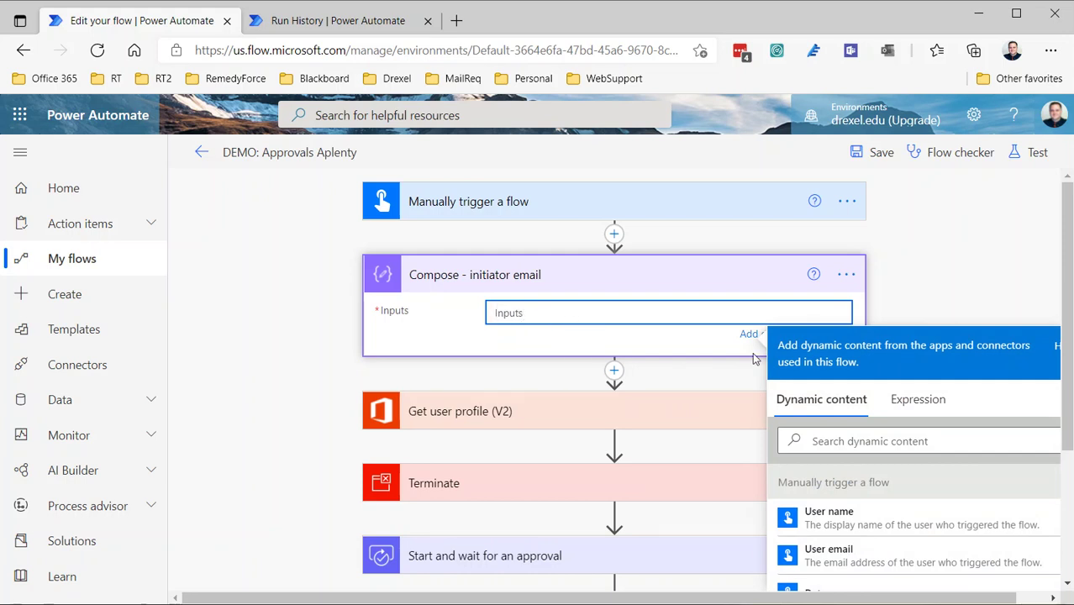
{"action": "left_click", "coordinate": [934, 406]}
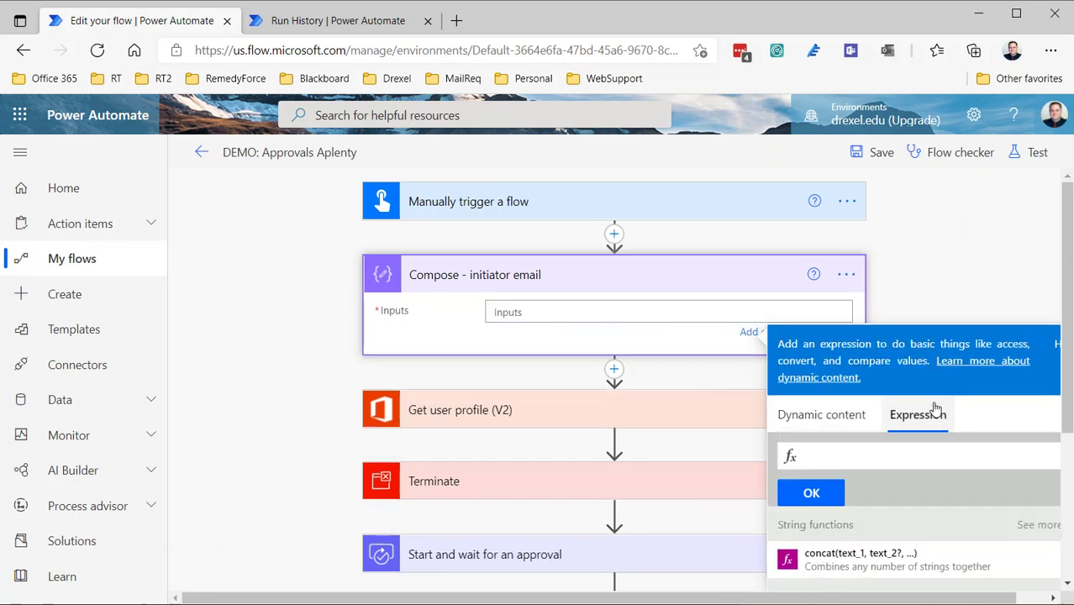
{"action": "type", "text": "tirgger"}
{"action": "key", "text": "BackSpace"}
{"action": "key", "text": "BackSpace"}
{"action": "key", "text": "BackSpace"}
{"action": "key", "text": "BackSpace"}
{"action": "key", "text": "BackSpace"}
{"action": "key", "text": "BackSpace"}
{"action": "type", "text": "rigger()"}
{"action": "type", "text": "utputs"}
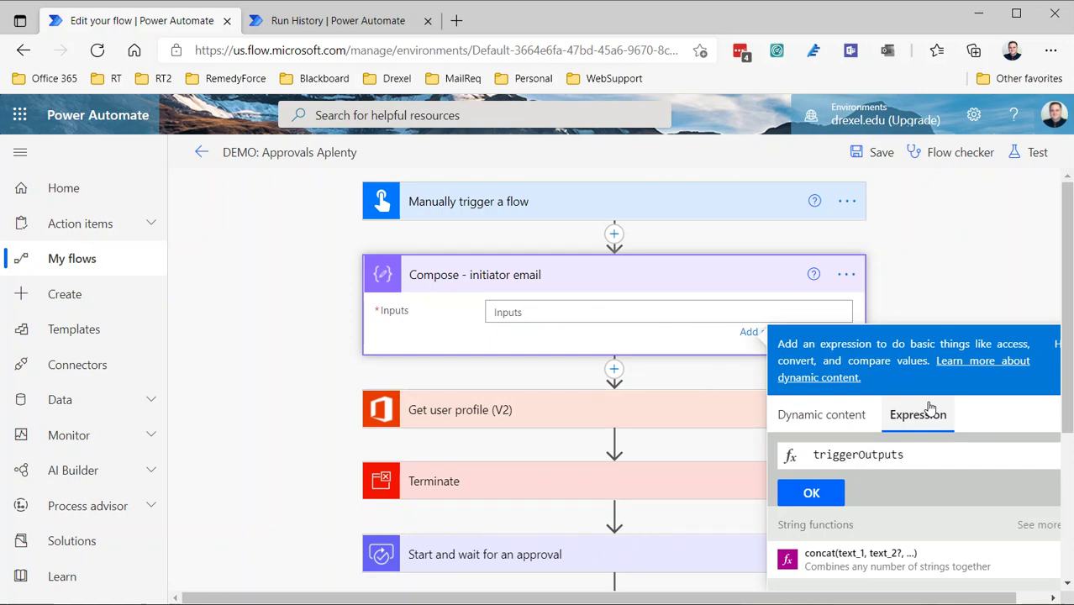
{"action": "type", "text": "(-"}
{"action": "key", "text": "BackSpace"}
{"action": "type", "text": "["}
{"action": "type", "text": "'headers"}
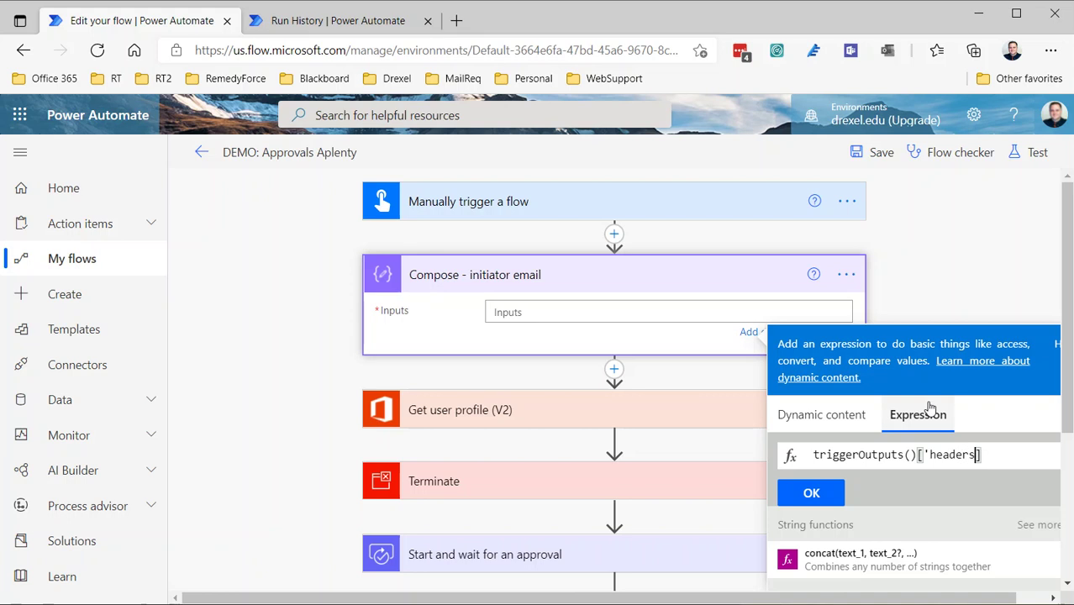
{"action": "type", "text": "'"}
{"action": "key", "text": "Right"}
{"action": "type", "text": "['"}
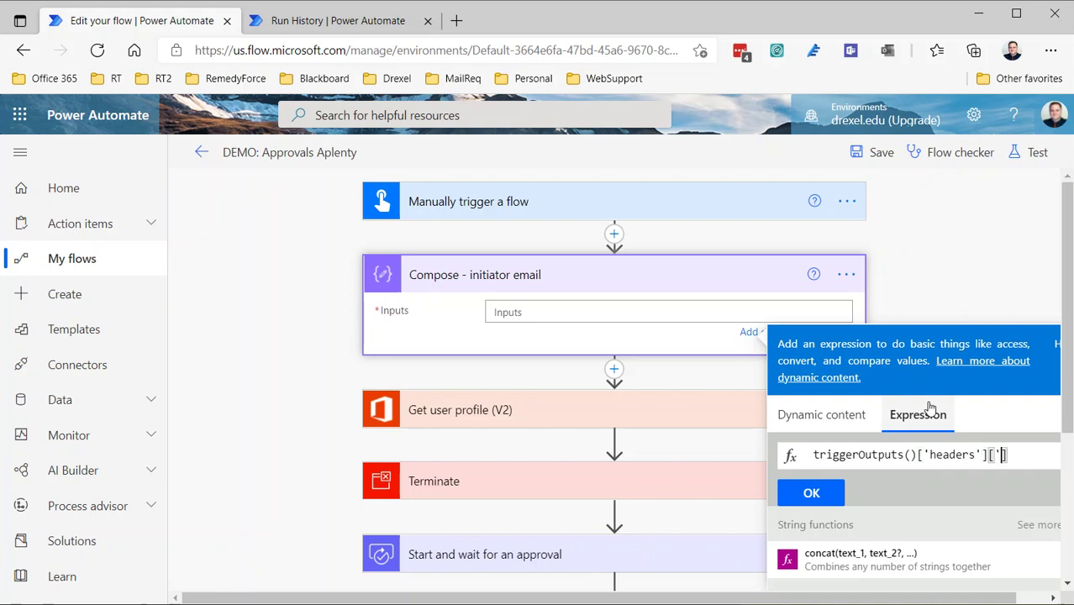
{"action": "type", "text": "x-ms-user-email'"}
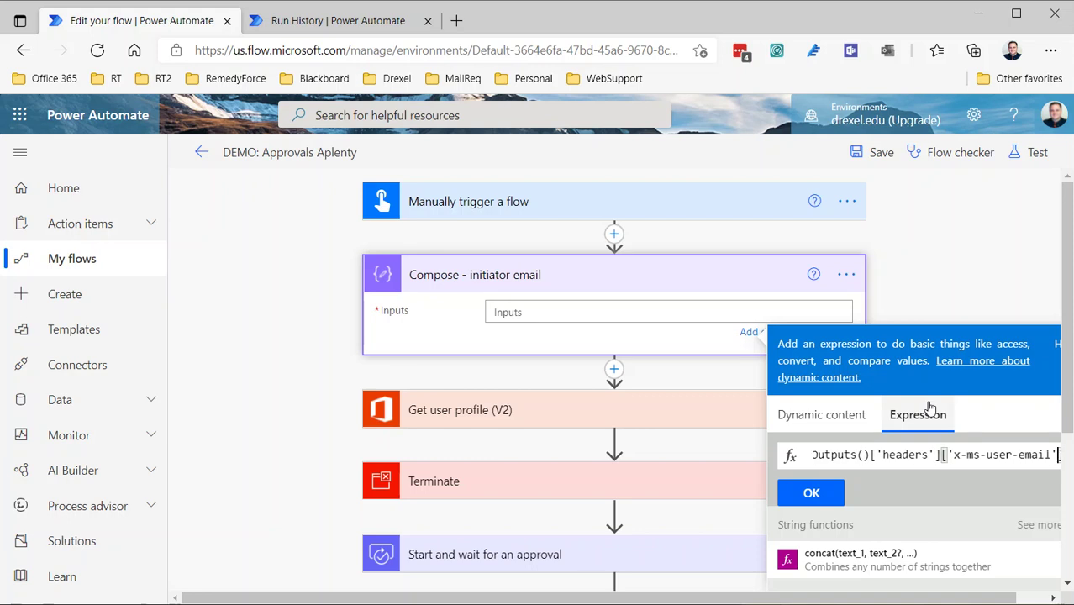
{"action": "type", "text": "]"}
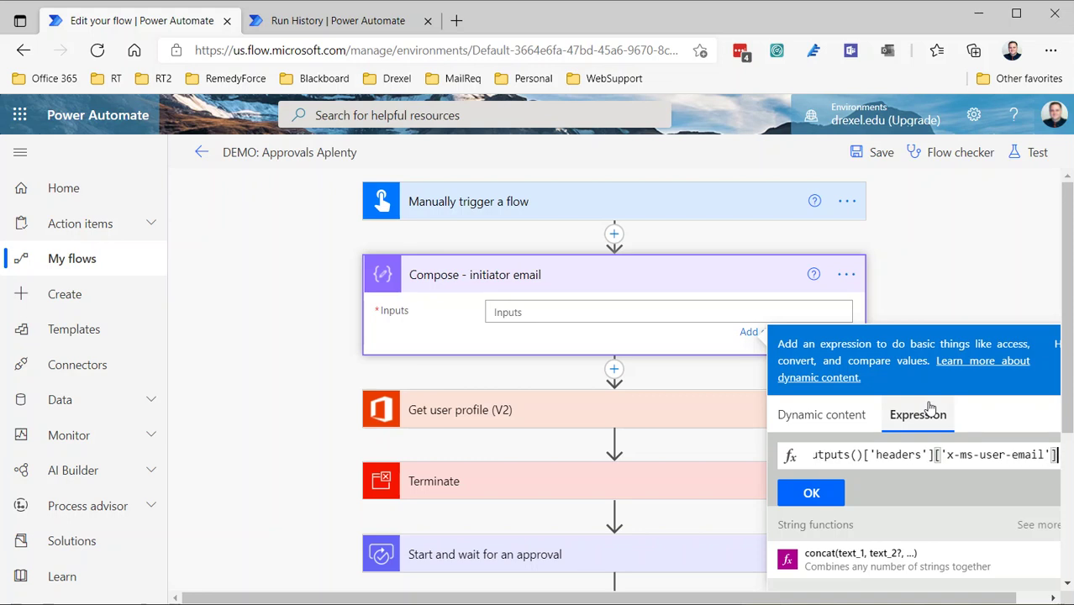
{"action": "left_click", "coordinate": [807, 494]}
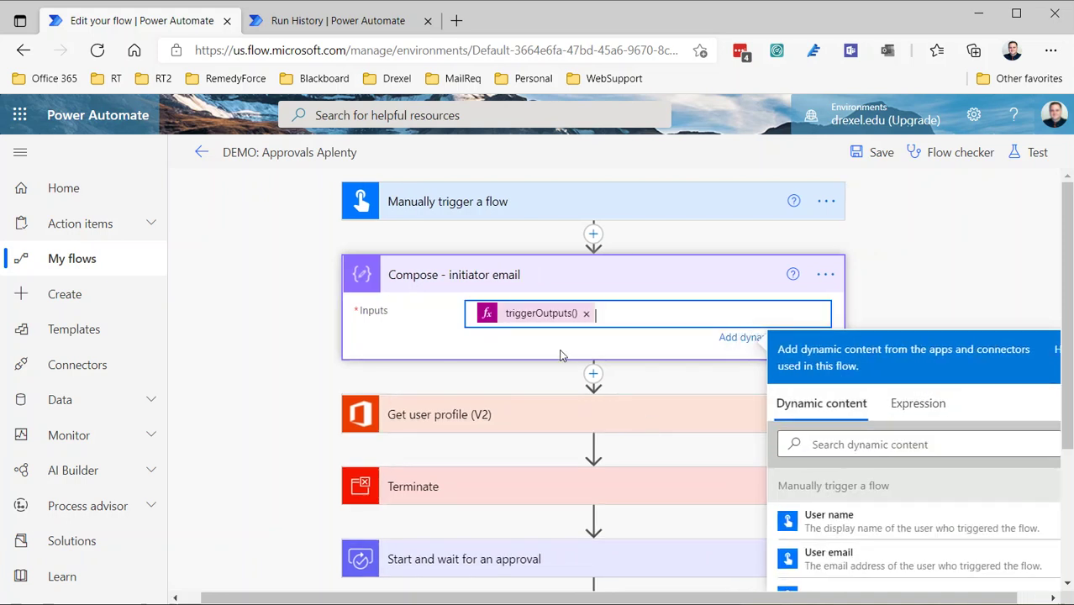
Review the full expression stored in the Inputs of "Compose - initiator email".
{"action": "left_click", "coordinate": [521, 323]}
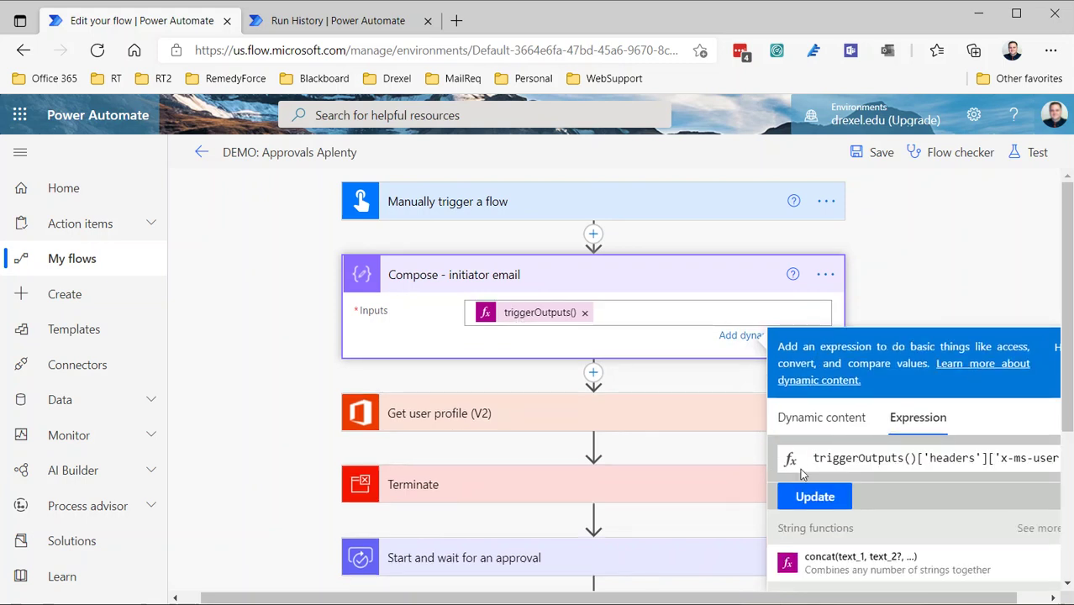
{"action": "left_click_drag", "start_coordinate": [814, 458], "coordinate": [1057, 458]}
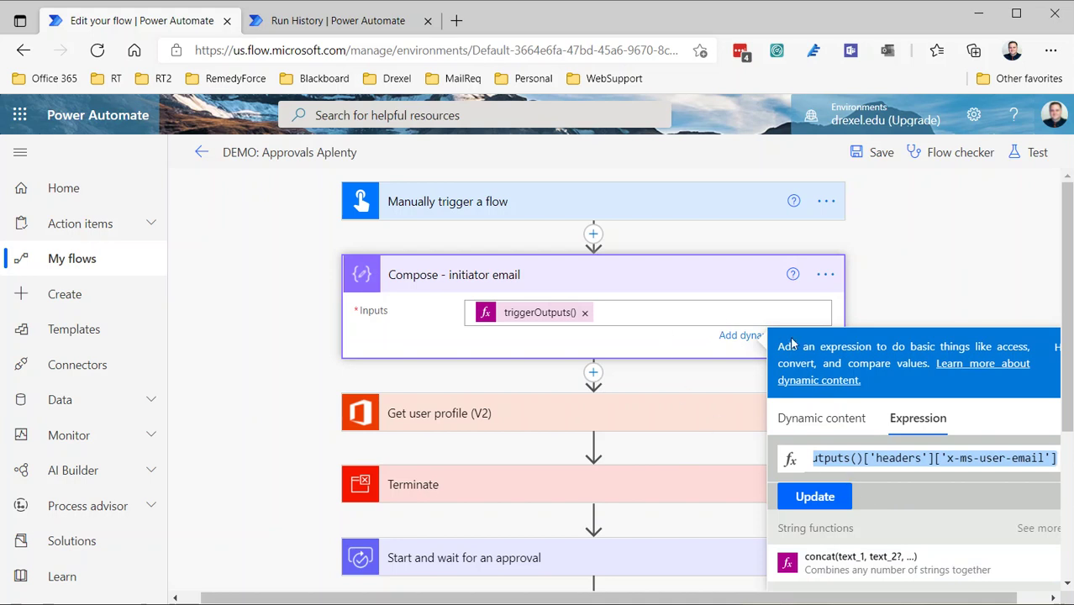
{"action": "left_click", "coordinate": [845, 458]}
{"action": "left_click_drag", "start_coordinate": [844, 458], "coordinate": [811, 458]}
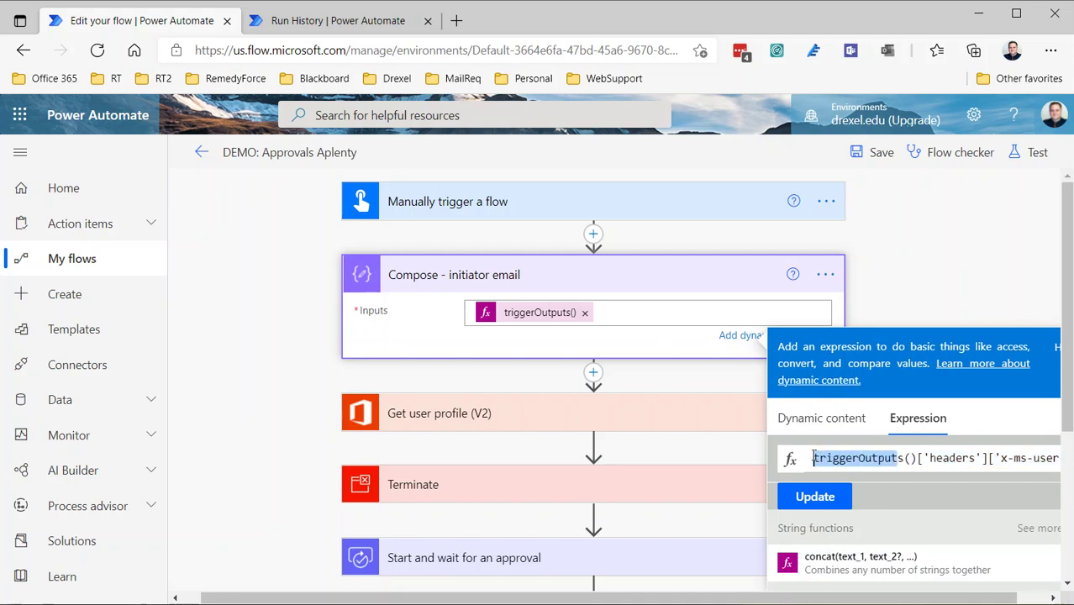
{"action": "left_click", "coordinate": [882, 491]}
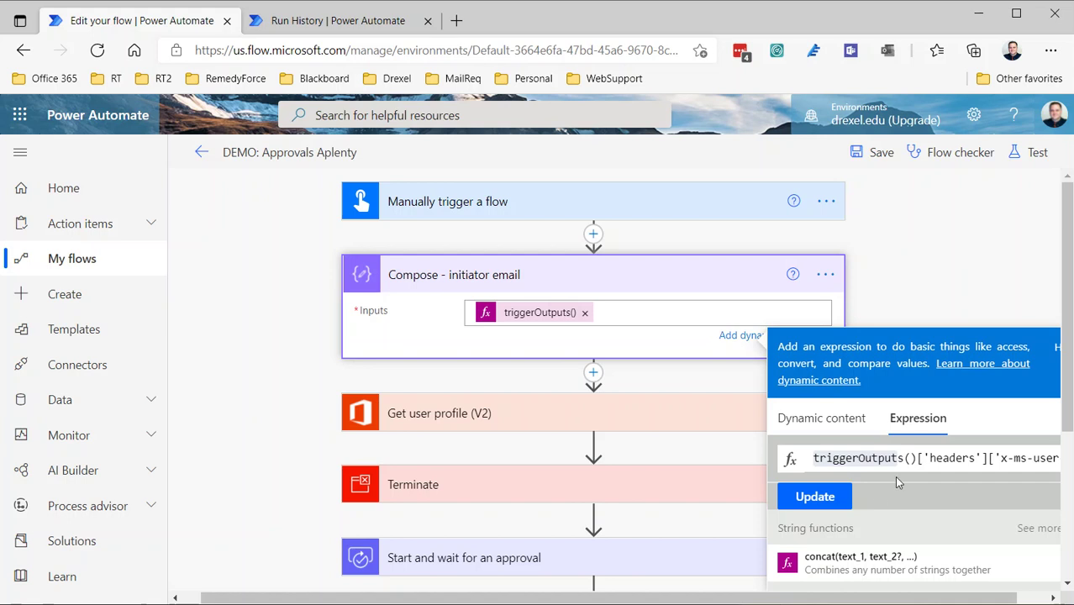
Save the flow and start a manual test.
{"action": "left_click", "coordinate": [879, 154]}
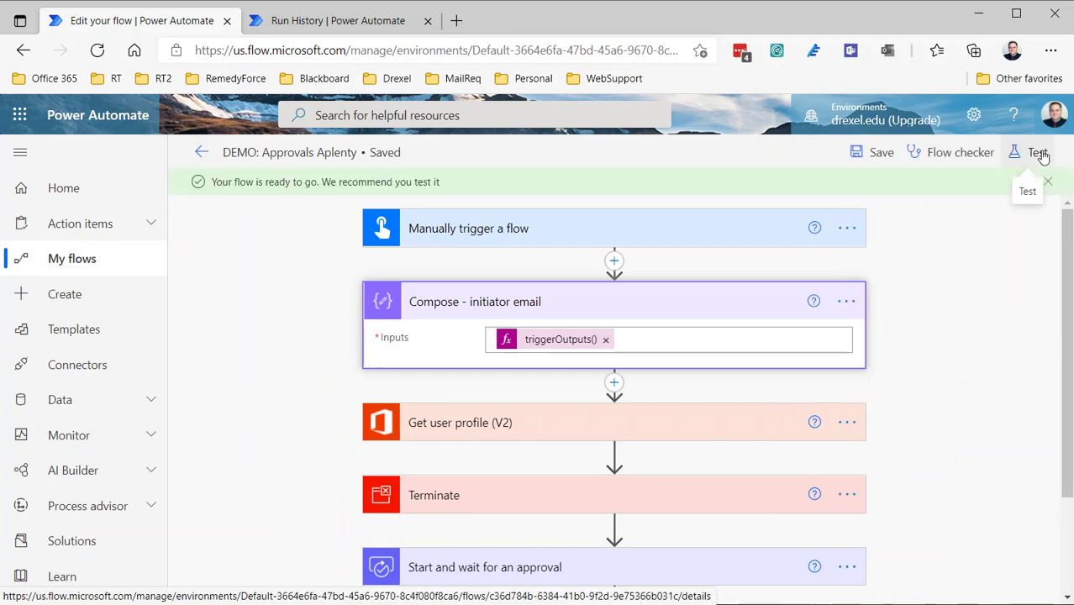
{"action": "left_click", "coordinate": [1038, 153]}
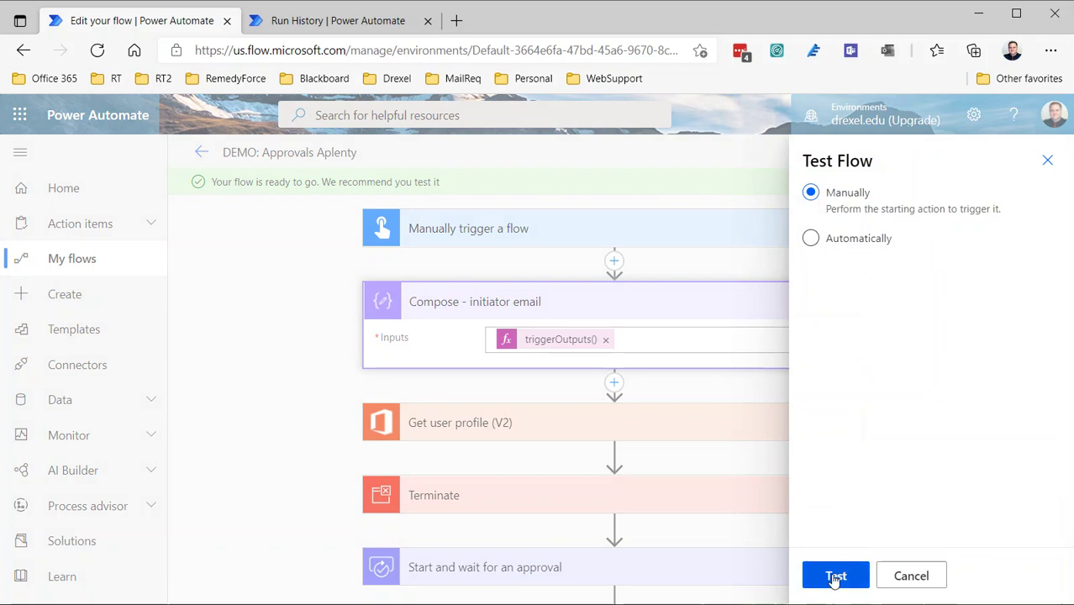
{"action": "left_click", "coordinate": [832, 574]}
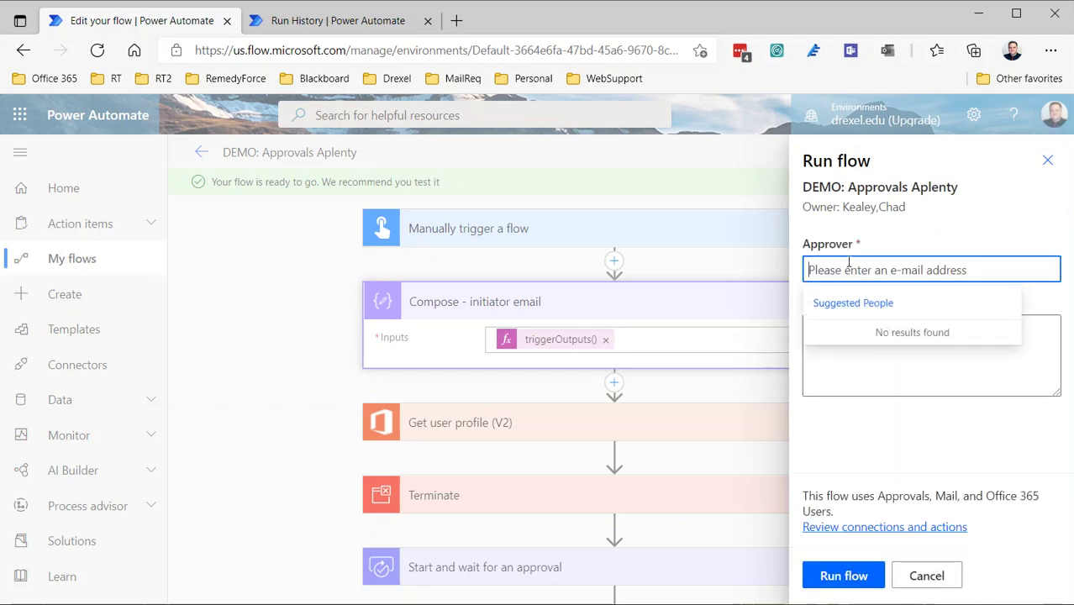
Run the test flow with the flow's owner as approver and the message "another message", and open the resulting run.
{"action": "type", "text": "ck76"}
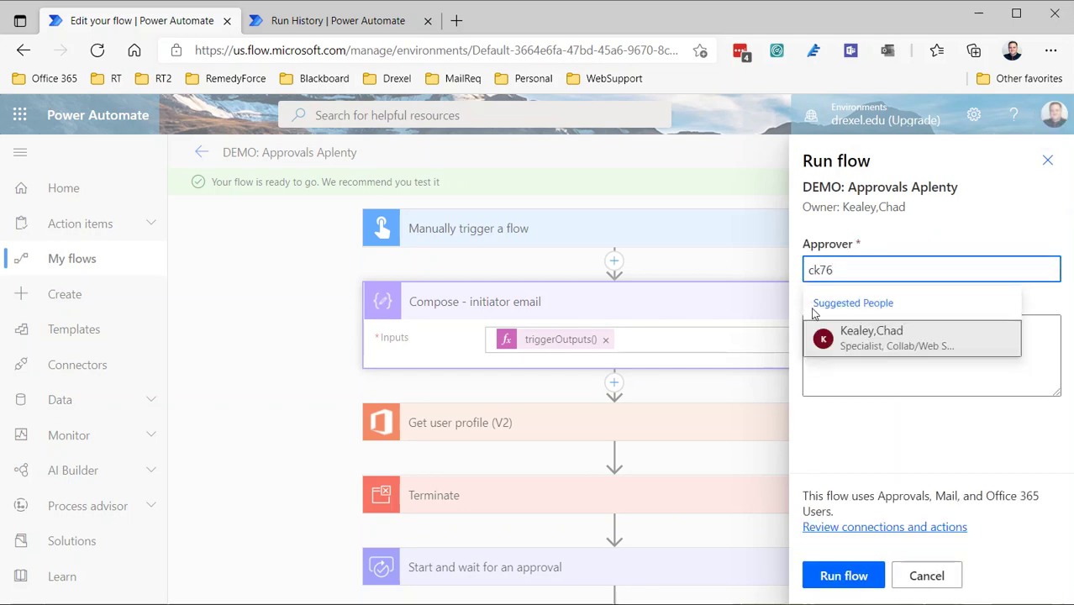
{"action": "left_click", "coordinate": [844, 339]}
{"action": "left_click", "coordinate": [846, 346]}
{"action": "type", "text": "another messagre"}
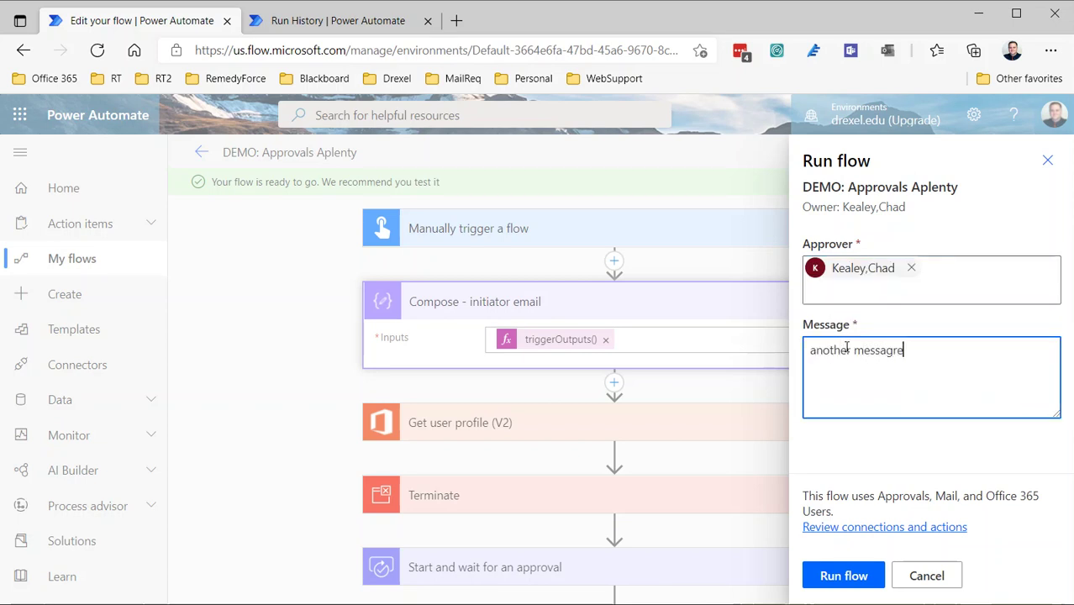
{"action": "key", "text": "BackSpace"}
{"action": "key", "text": "BackSpace"}
{"action": "type", "text": "e"}
{"action": "left_click", "coordinate": [837, 579]}
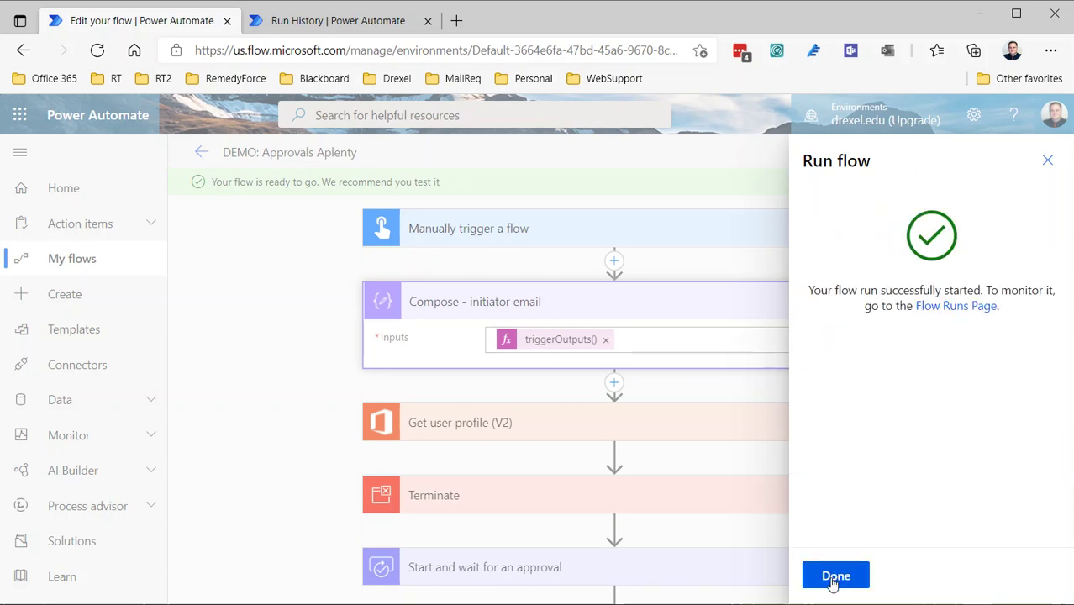
{"action": "left_click", "coordinate": [835, 578]}
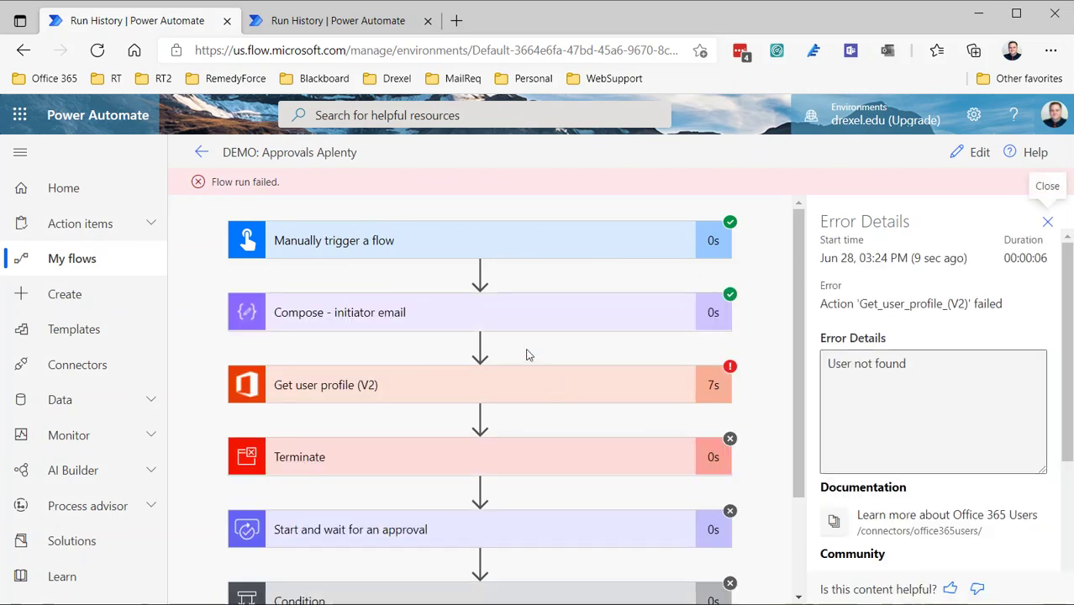
Inspect the inputs and outputs of "Compose - initiator email" in the test run and collapse the action again.
{"action": "left_click", "coordinate": [408, 324]}
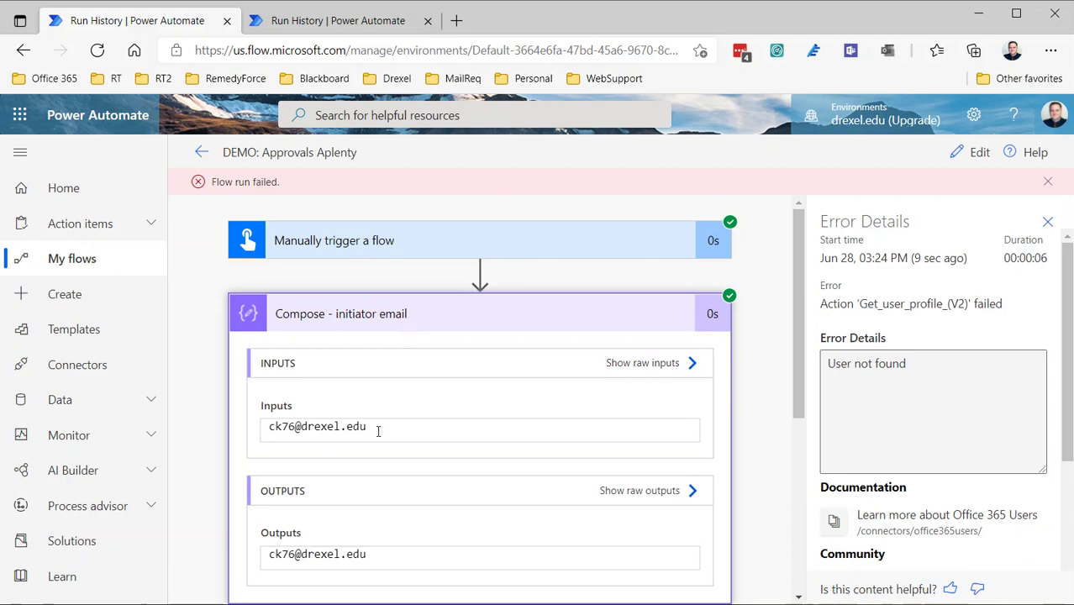
{"action": "left_click", "coordinate": [576, 317]}
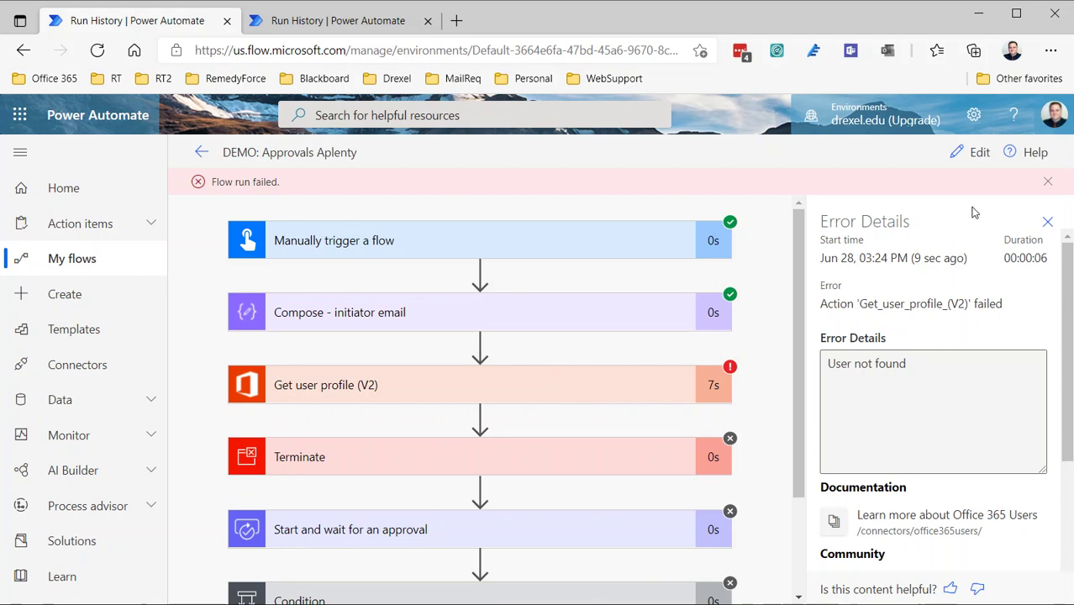
Edit the flow to replace User email in the User (UPN) of Get user profile (V2) with the Compose action's Outputs, and save.
{"action": "left_click", "coordinate": [979, 154]}
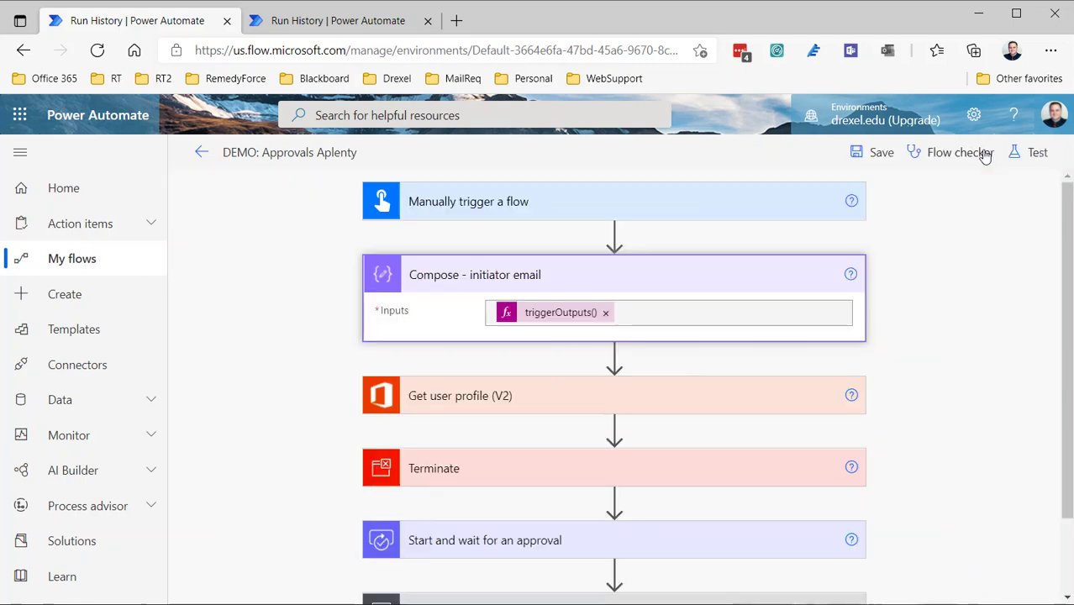
{"action": "left_click", "coordinate": [642, 407]}
{"action": "left_click", "coordinate": [580, 434]}
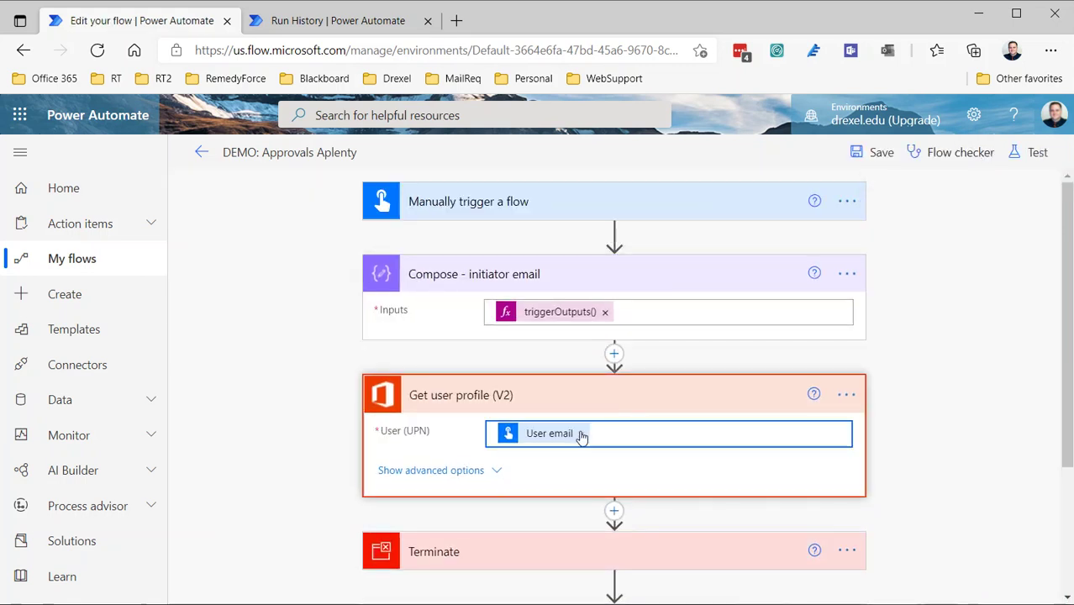
{"action": "scroll", "coordinate": [985, 330], "scroll_direction": "down", "scroll_amount": 1}
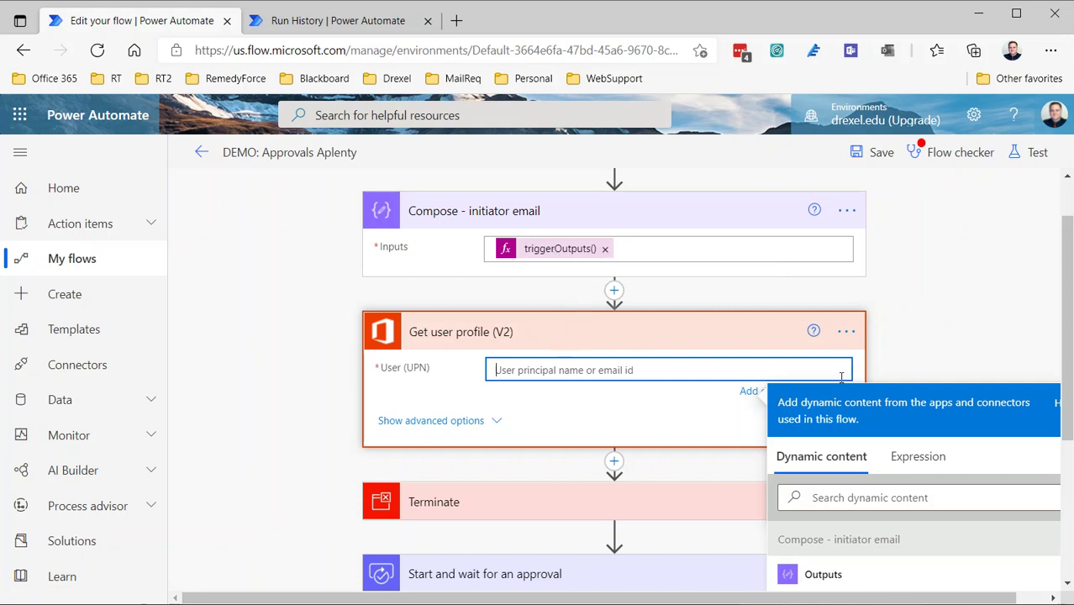
{"action": "scroll", "coordinate": [859, 395], "scroll_direction": "down", "scroll_amount": 1}
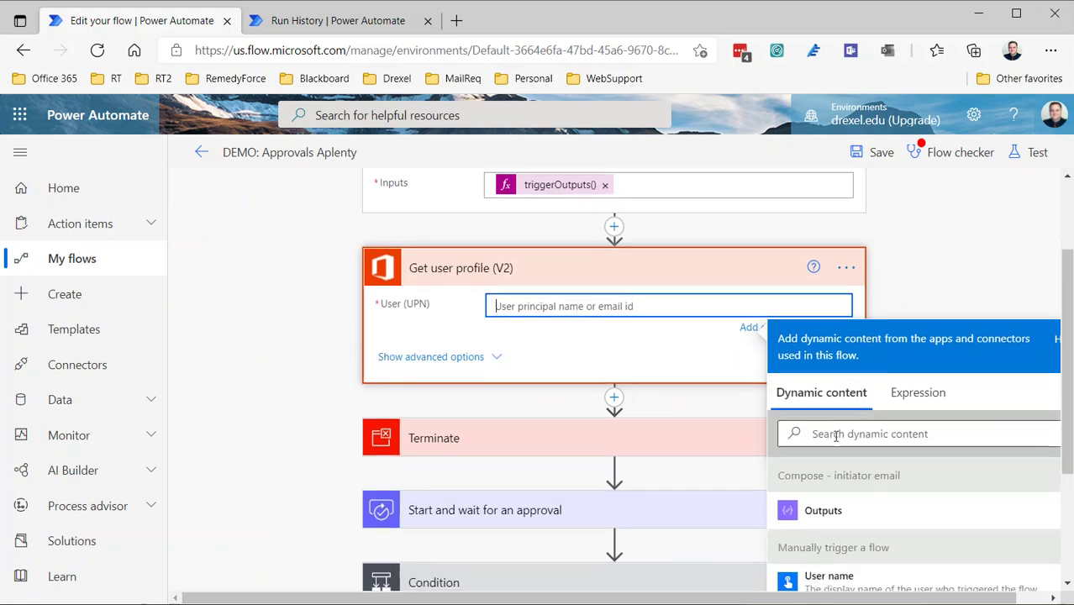
{"action": "left_click", "coordinate": [824, 513]}
{"action": "left_click", "coordinate": [882, 153]}
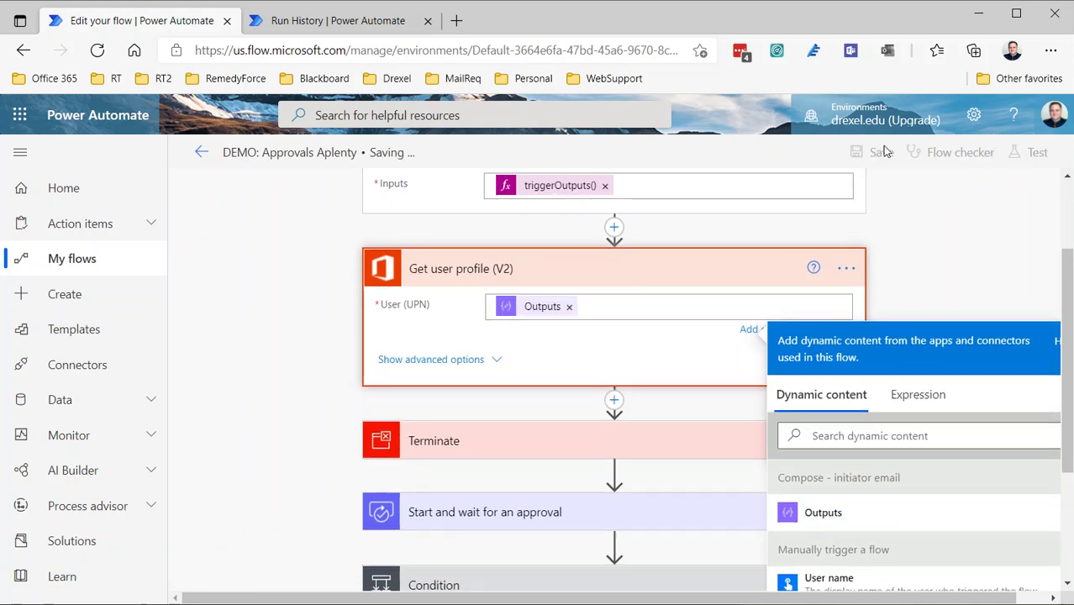
Test the flow manually with its owner as approver and the message "yet another message", and open the resulting run.
{"action": "left_click", "coordinate": [1032, 152]}
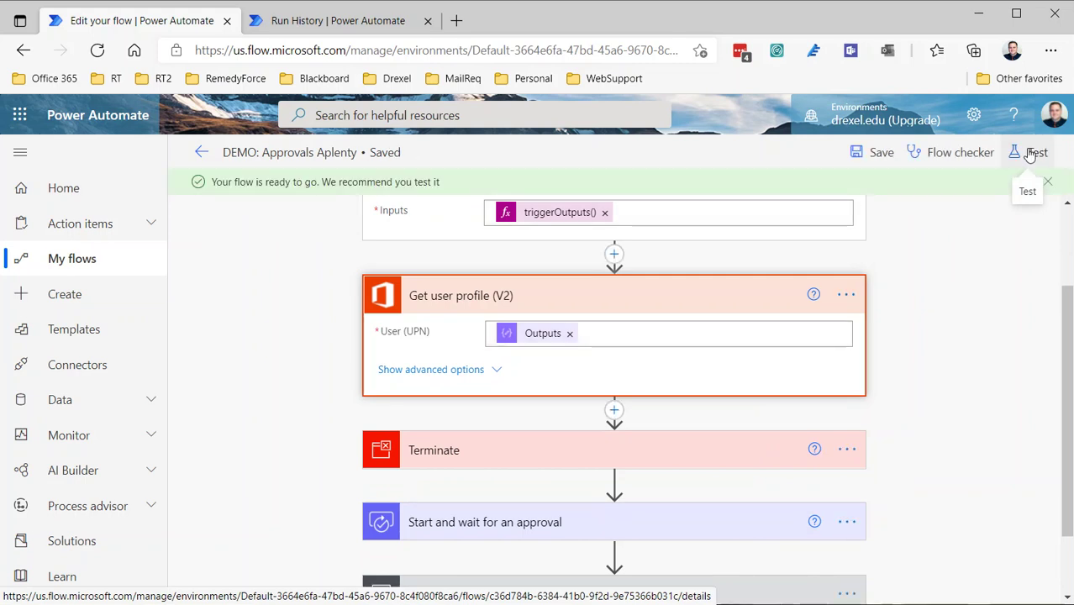
{"action": "left_click", "coordinate": [825, 575]}
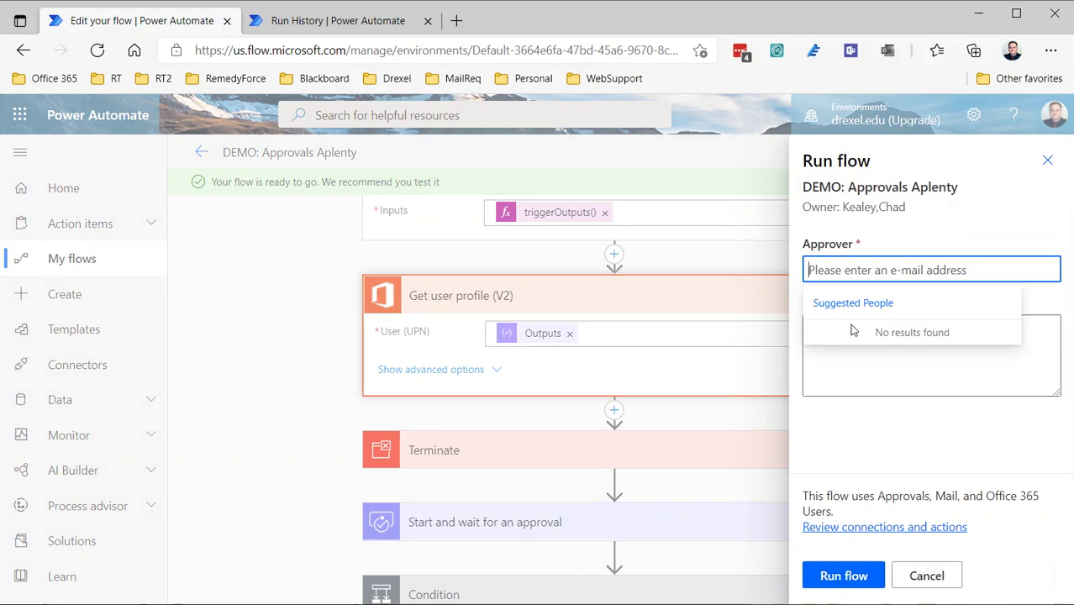
{"action": "type", "text": "ck76"}
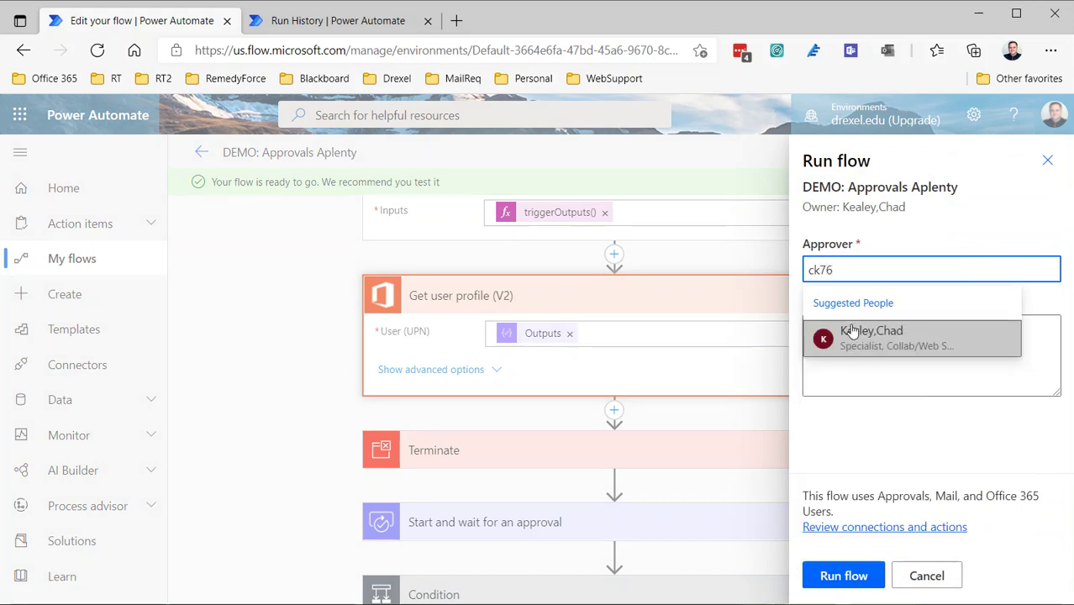
{"action": "left_click", "coordinate": [852, 332]}
{"action": "left_click", "coordinate": [856, 349]}
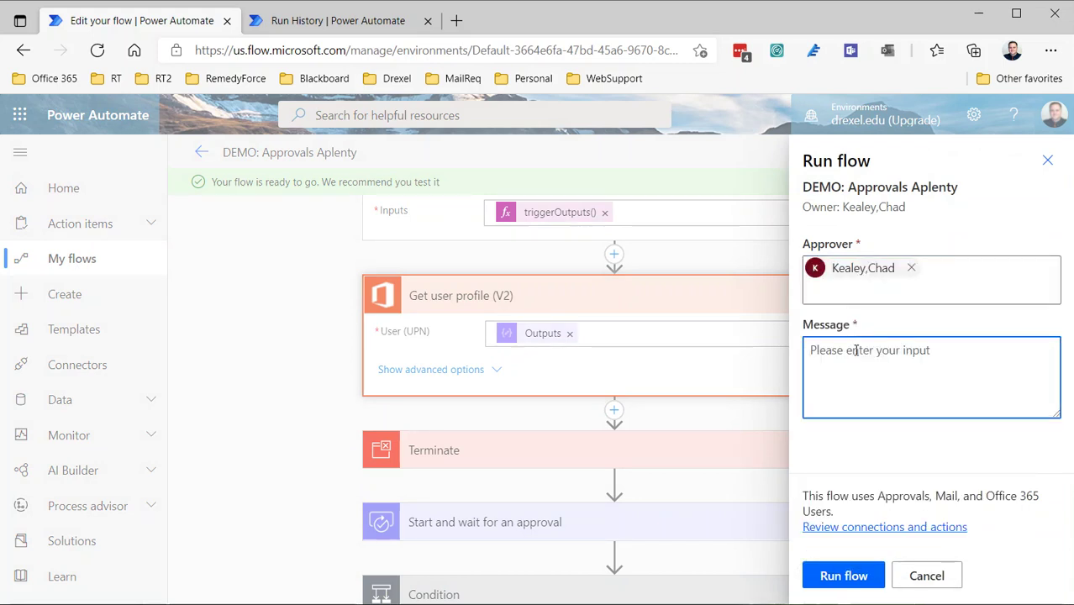
{"action": "type", "text": "yet another"}
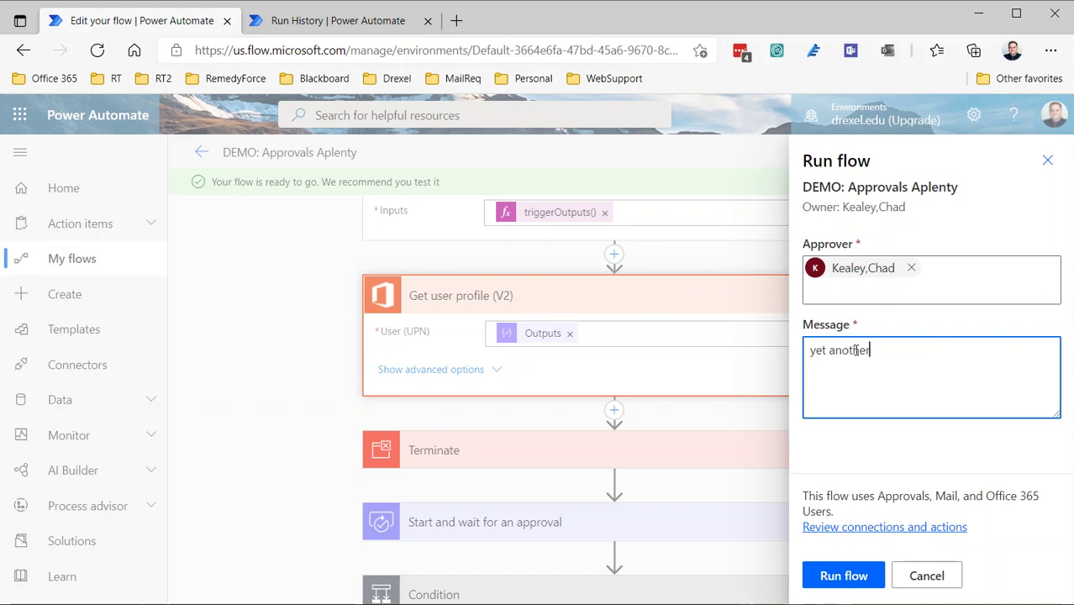
{"action": "type", "text": " message"}
{"action": "left_click", "coordinate": [861, 575]}
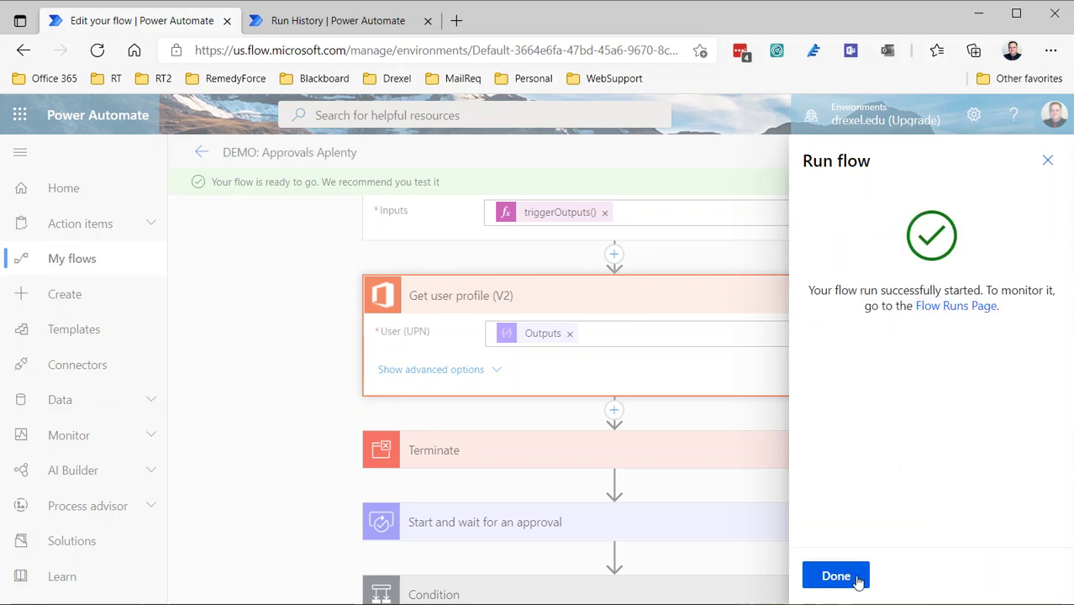
{"action": "left_click", "coordinate": [840, 577]}
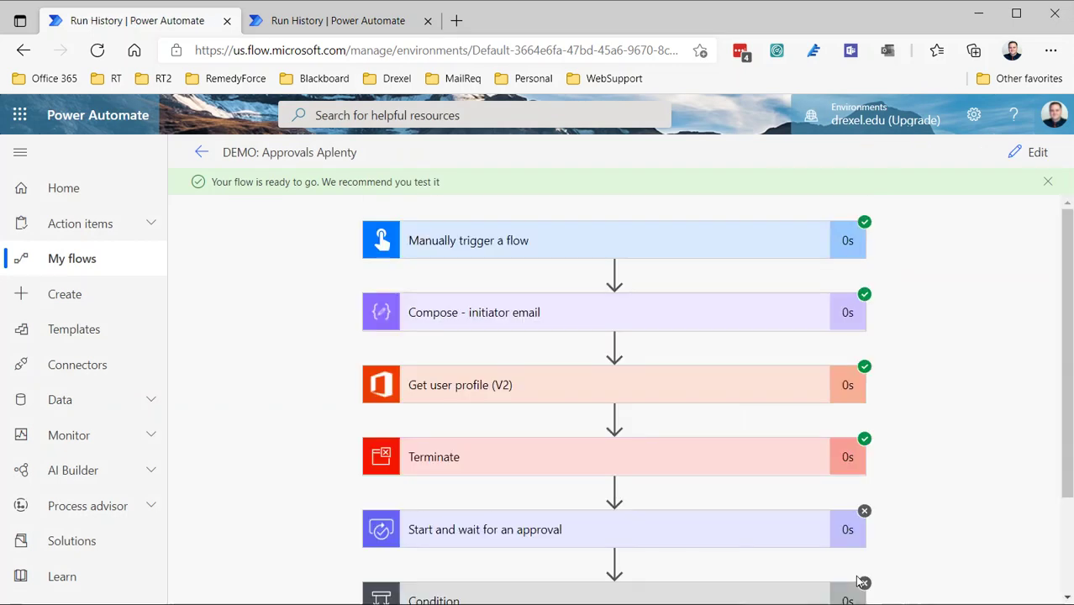
Inspect the User (UPN) input of Get user profile (V2) and the outputs of "Compose - initiator email" in the new run.
{"action": "left_click", "coordinate": [551, 385]}
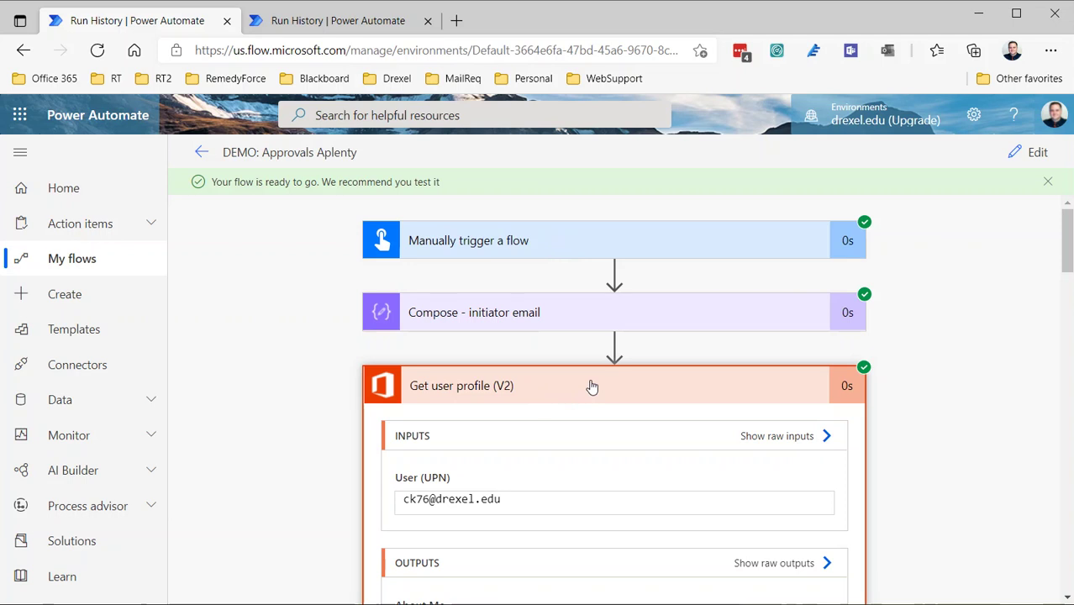
{"action": "left_click", "coordinate": [591, 312]}
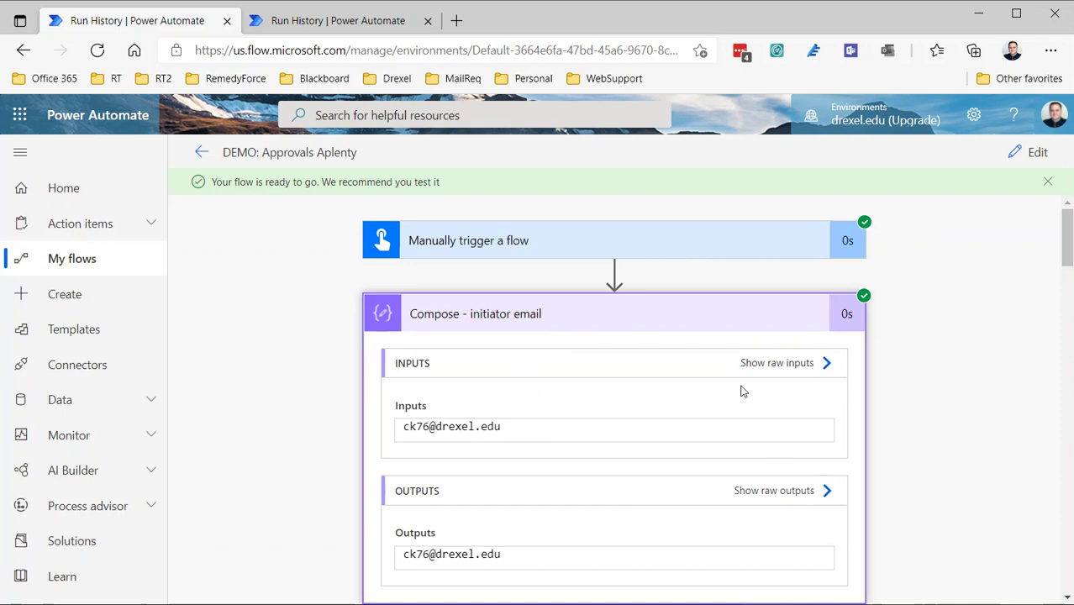